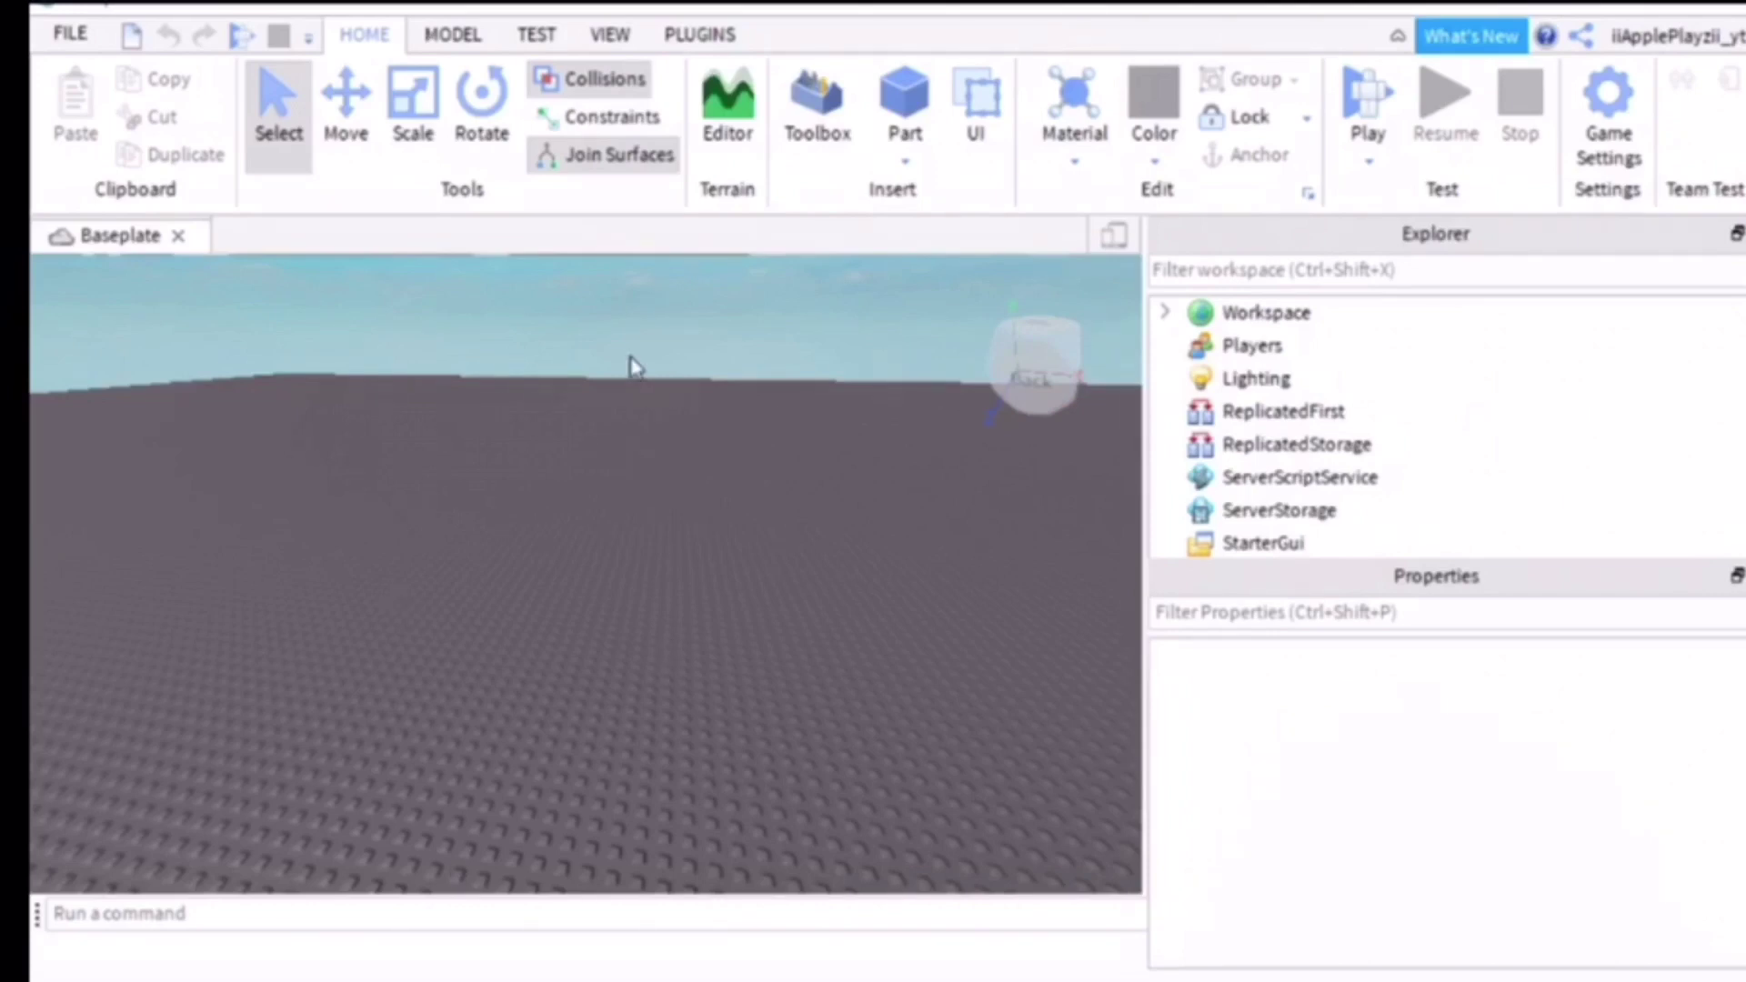
# - Turn the Roblox Studio view to face the baseplate from the Front, and show the Plugins tab
pyautogui.click(1025, 329)
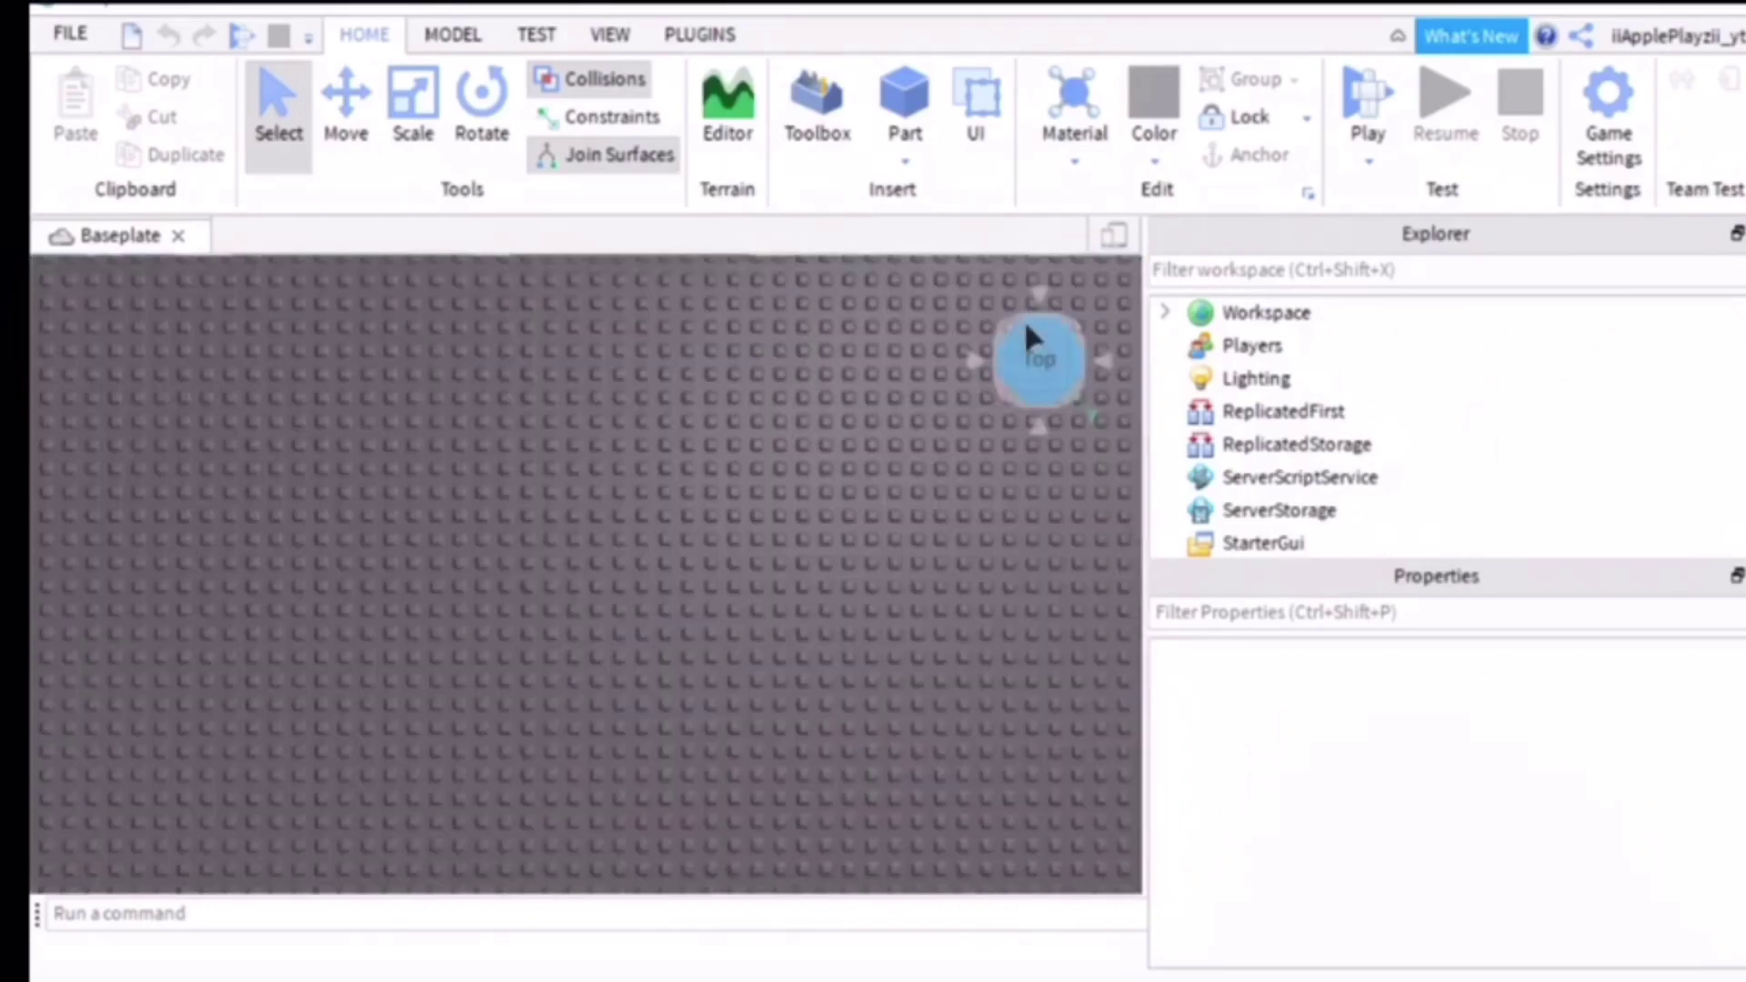
pyautogui.click(1034, 428)
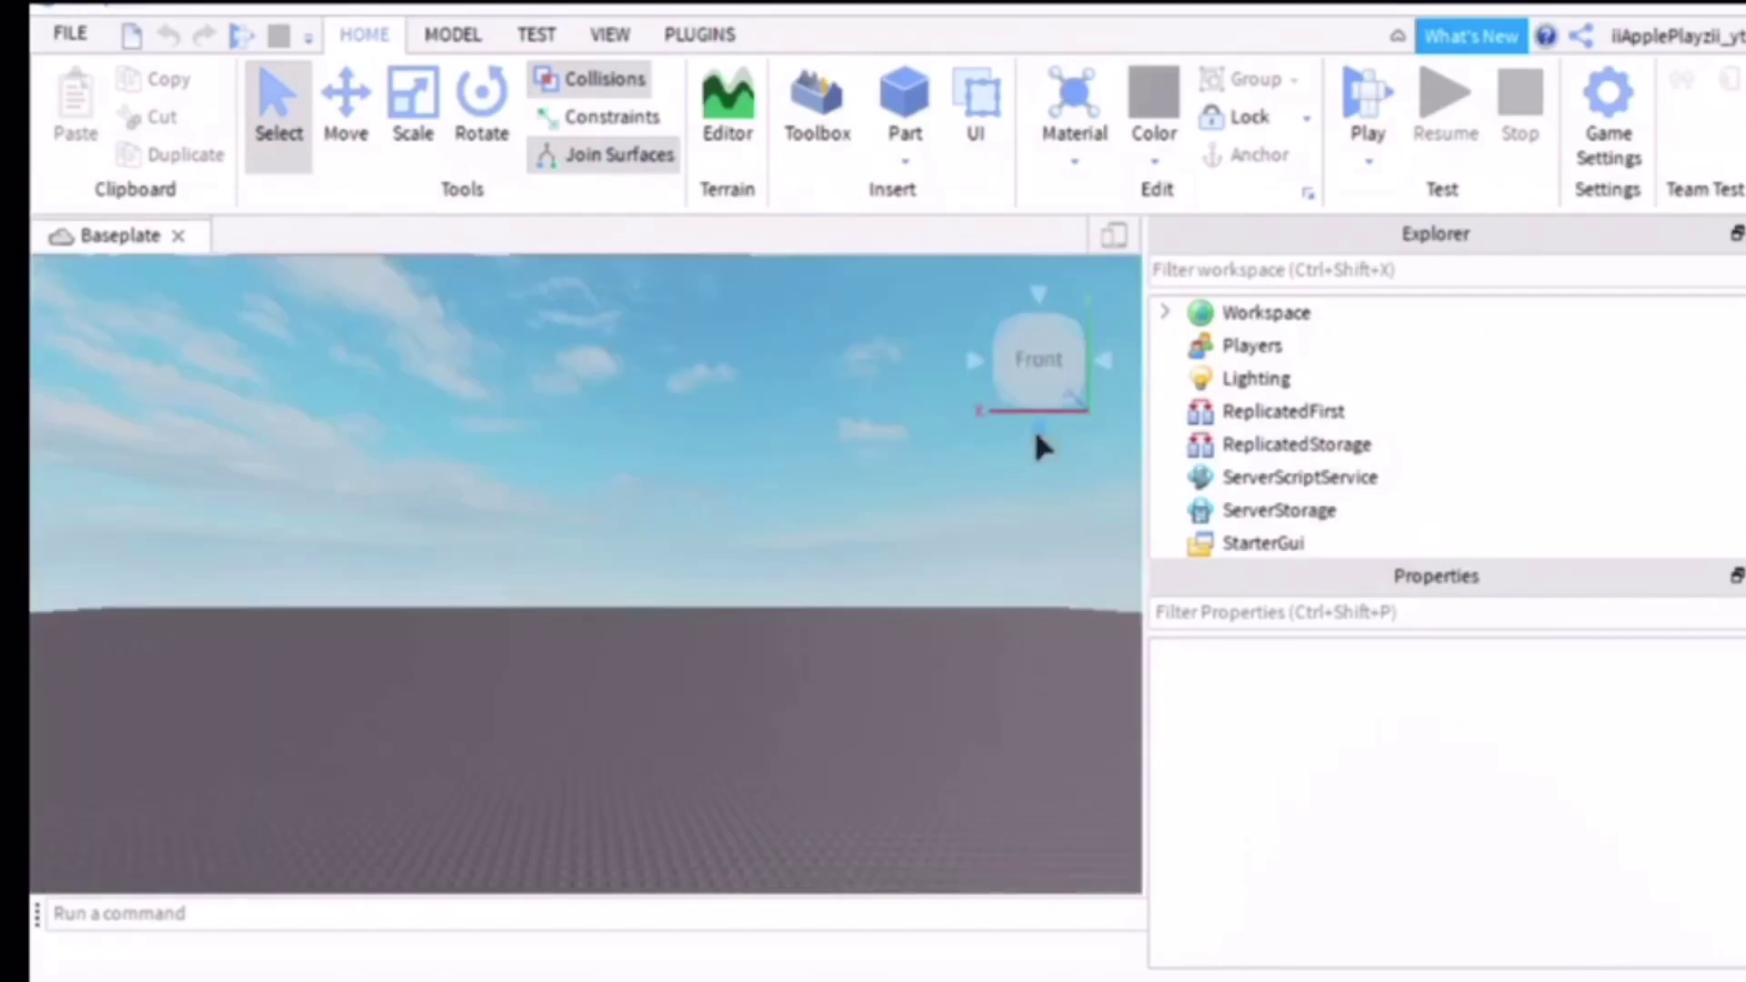
pyautogui.click(688, 39)
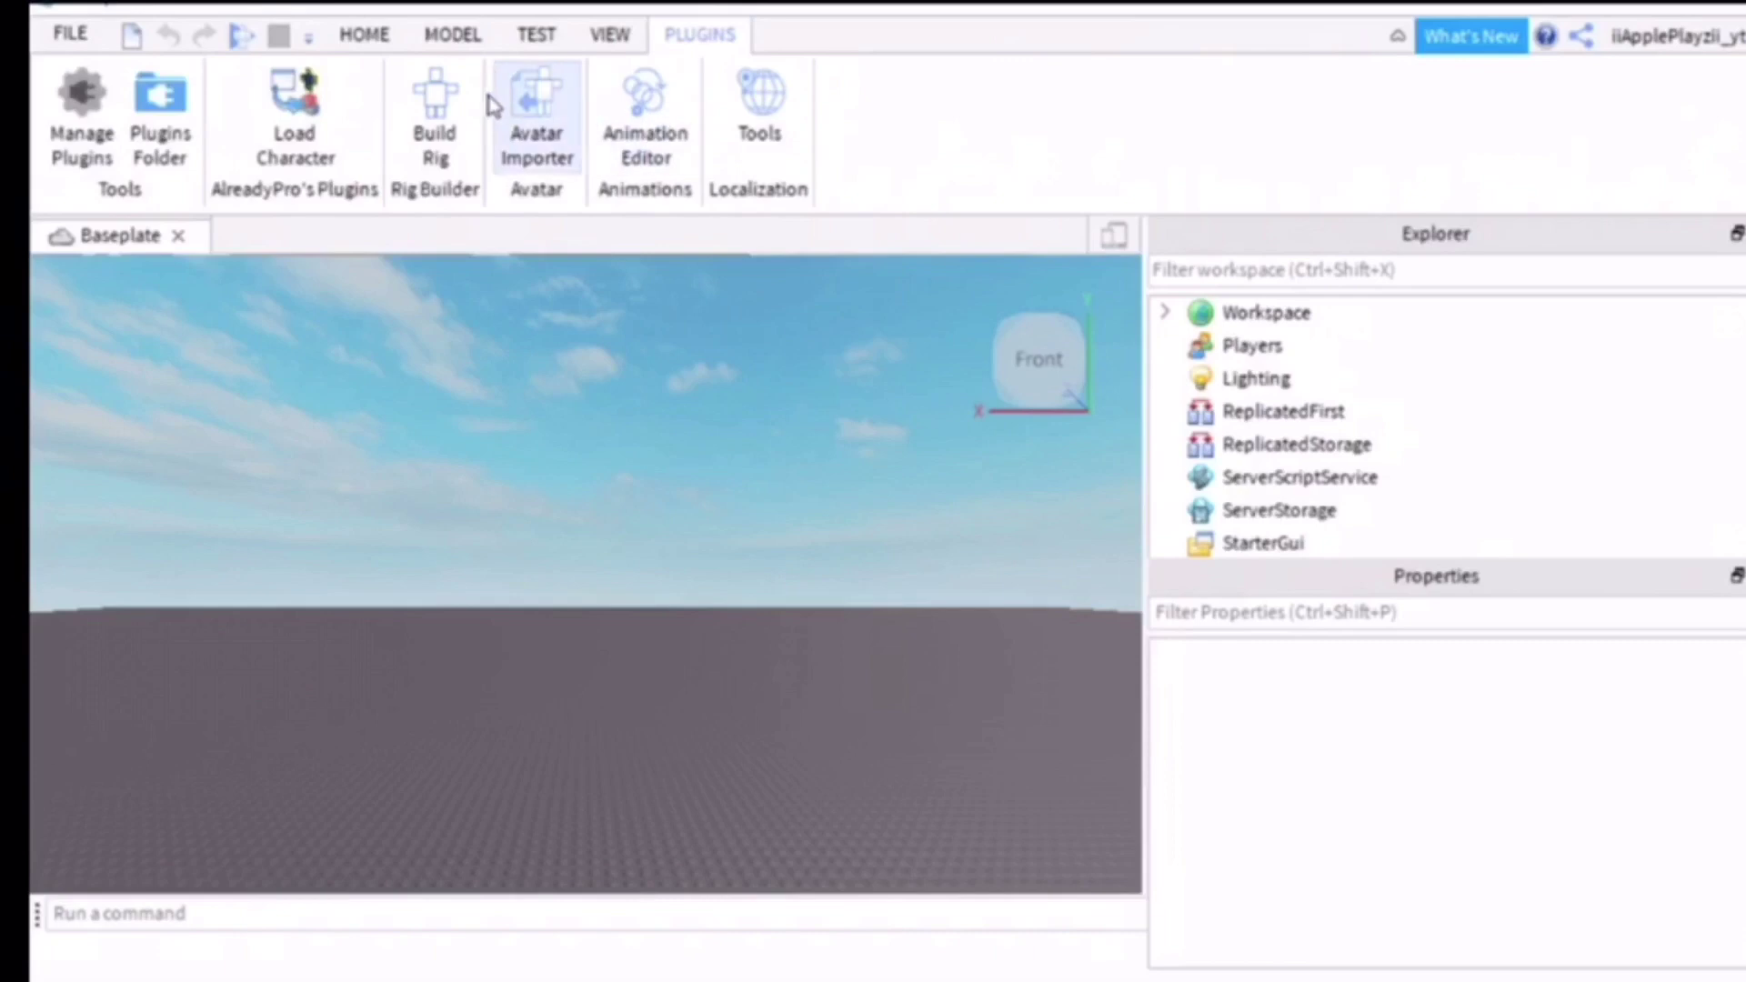
# - Load your own avatar by username in Load Character, spawn it as R6, then deselect it
pyautogui.click(303, 109)
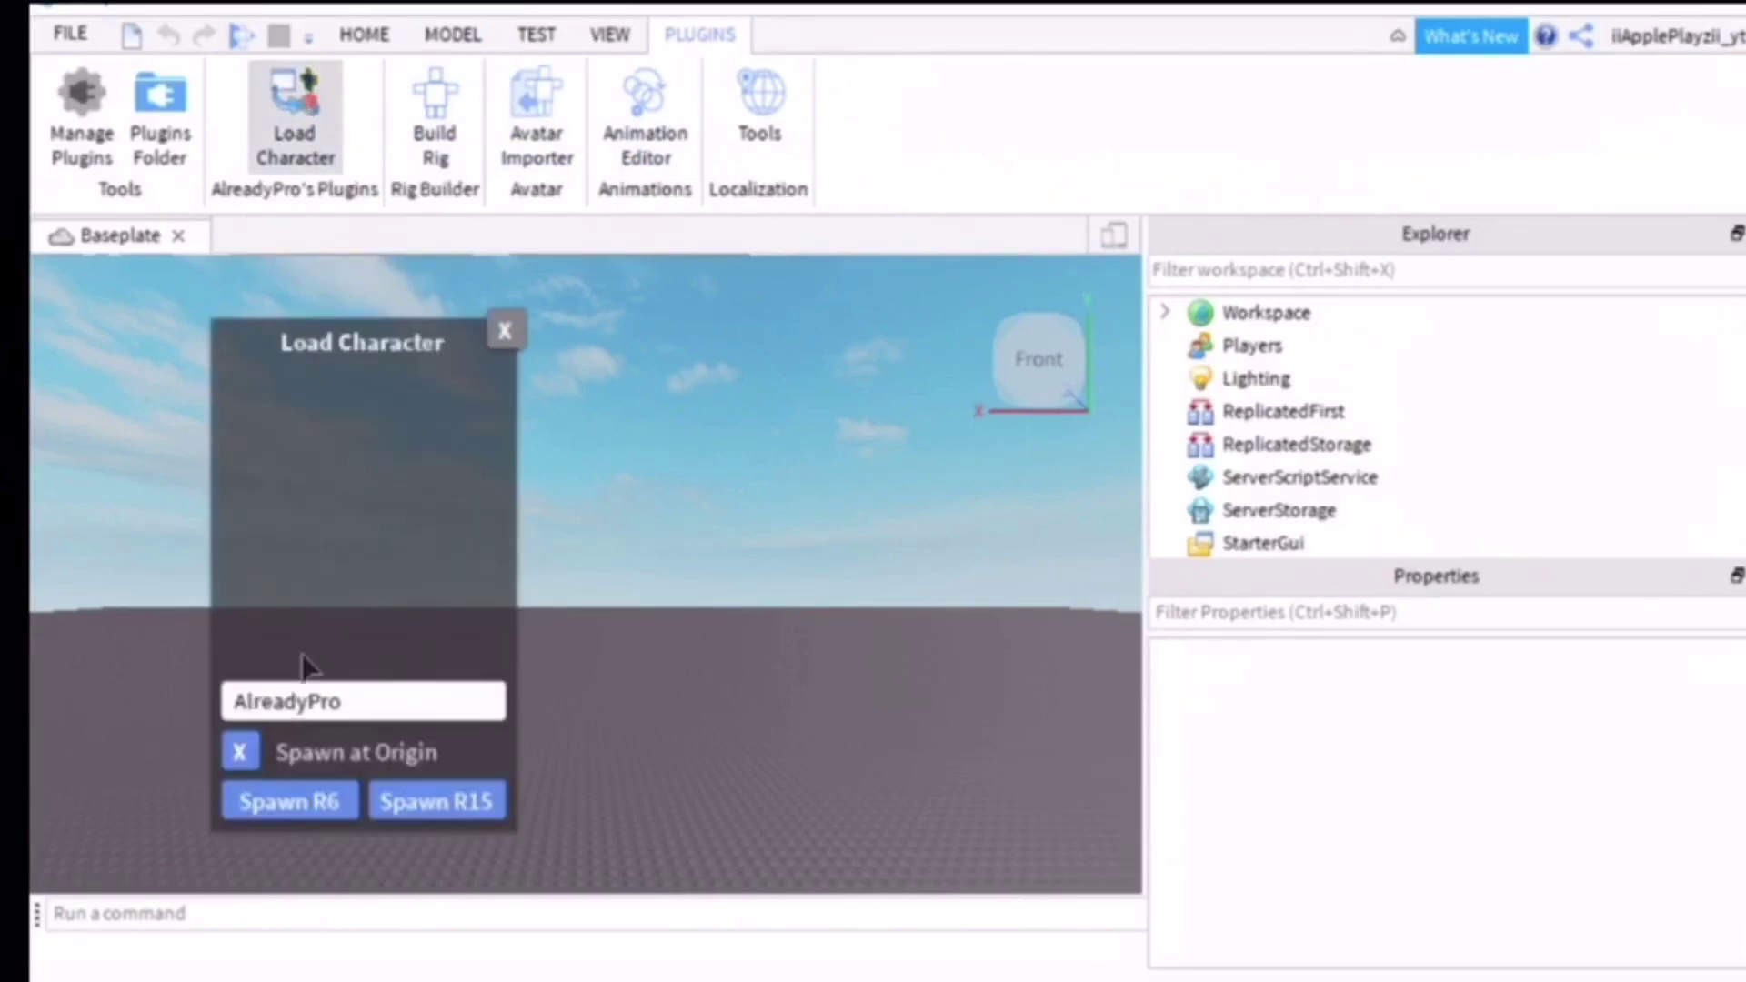
pyautogui.click(351, 708)
pyautogui.press('BackSpace')
pyautogui.press('BackSpace')
pyautogui.press('BackSpace')
pyautogui.press('BackSpace')
pyautogui.press('BackSpace')
pyautogui.press('BackSpace')
pyautogui.press('BackSpace')
pyautogui.press('BackSpace')
pyautogui.press('BackSpace')
pyautogui.press('BackSpace')
pyautogui.write('iiApplePla')
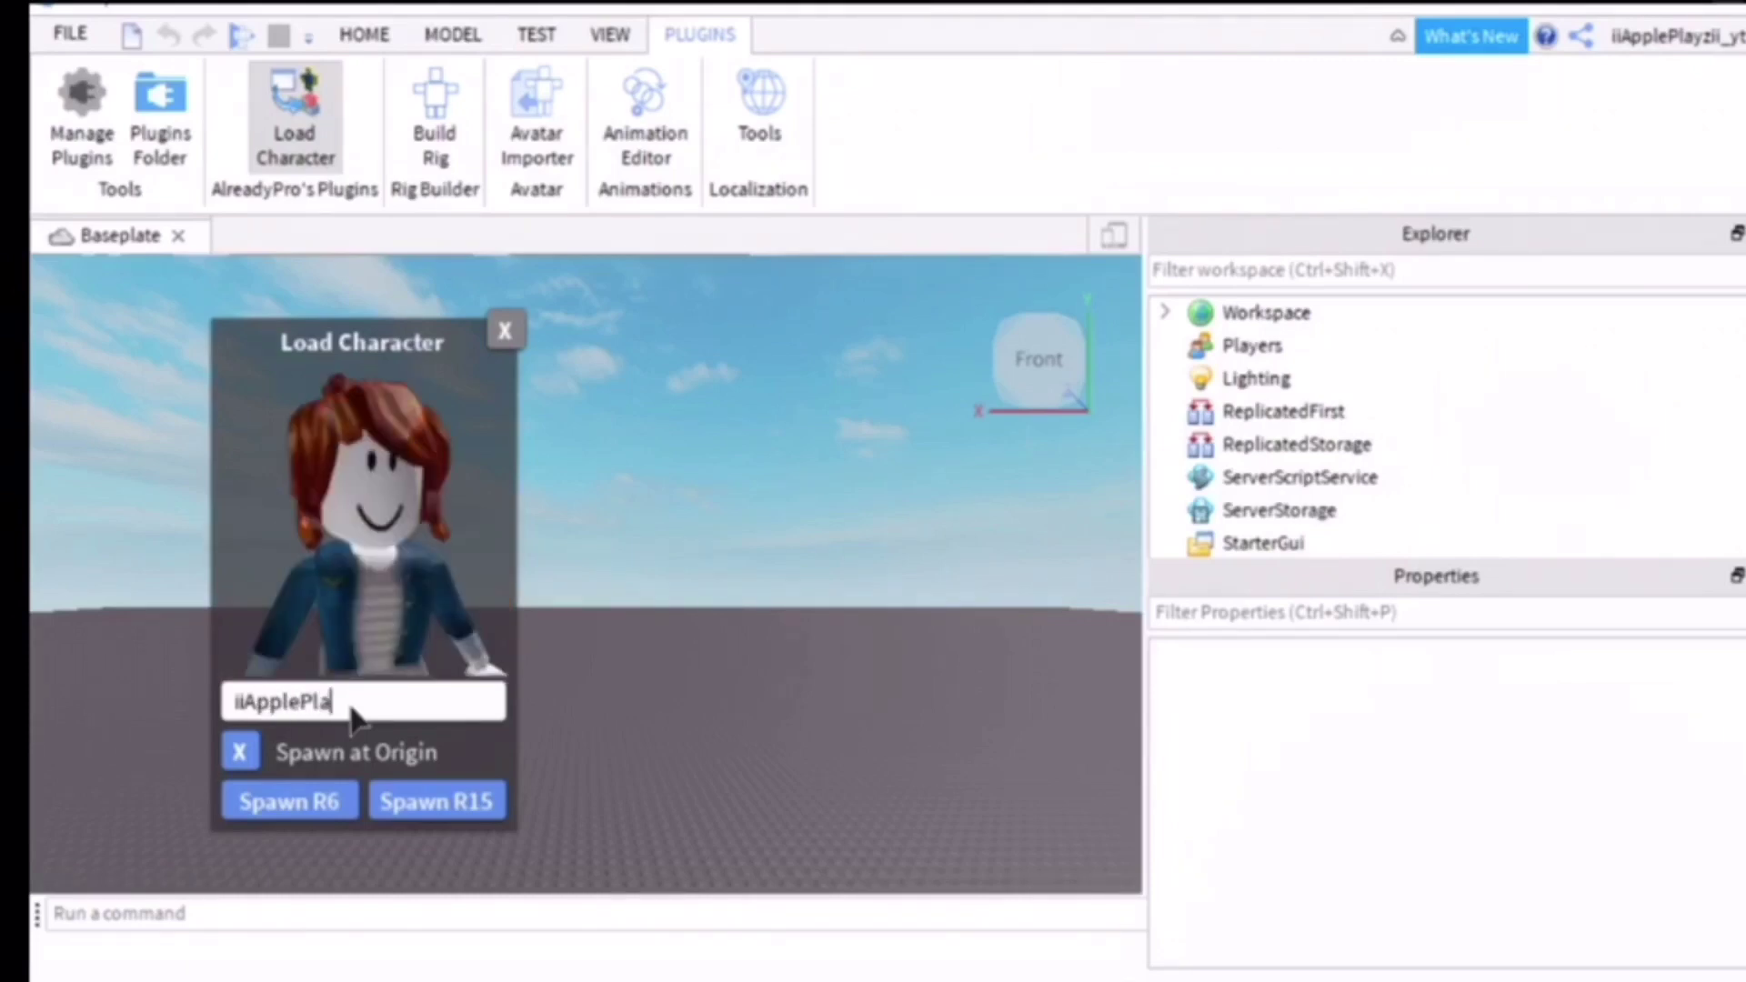
pyautogui.write('yzii')
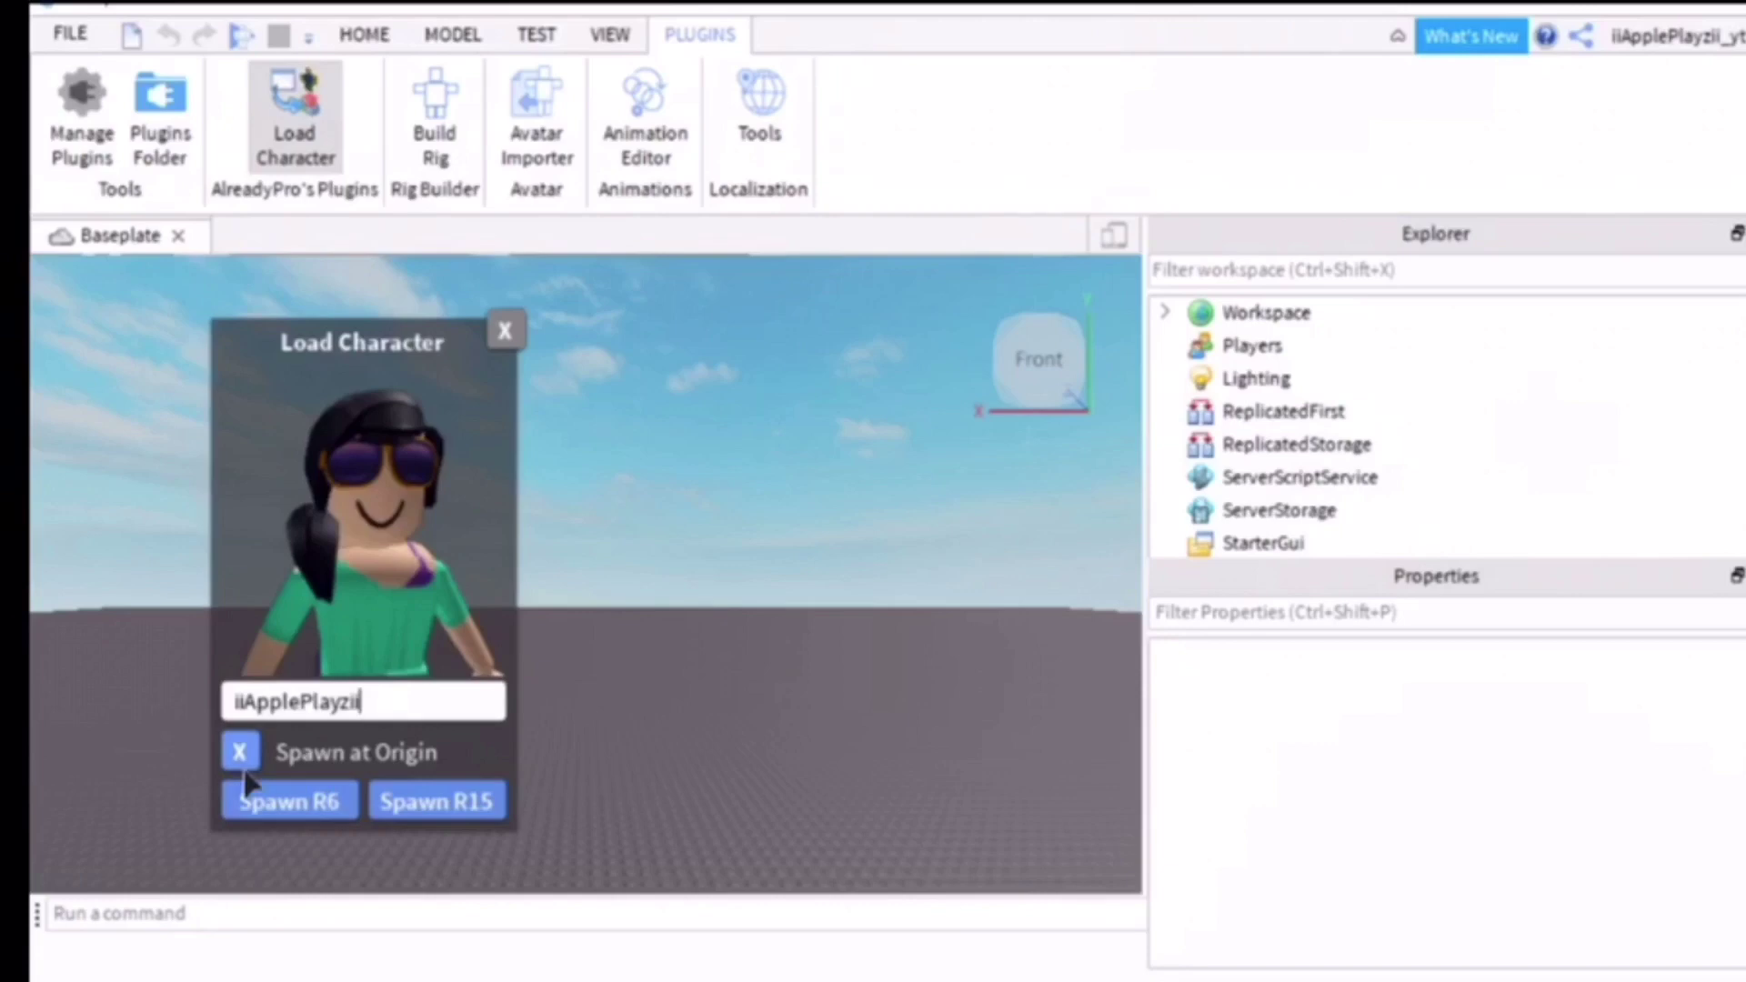
pyautogui.write('_yt')
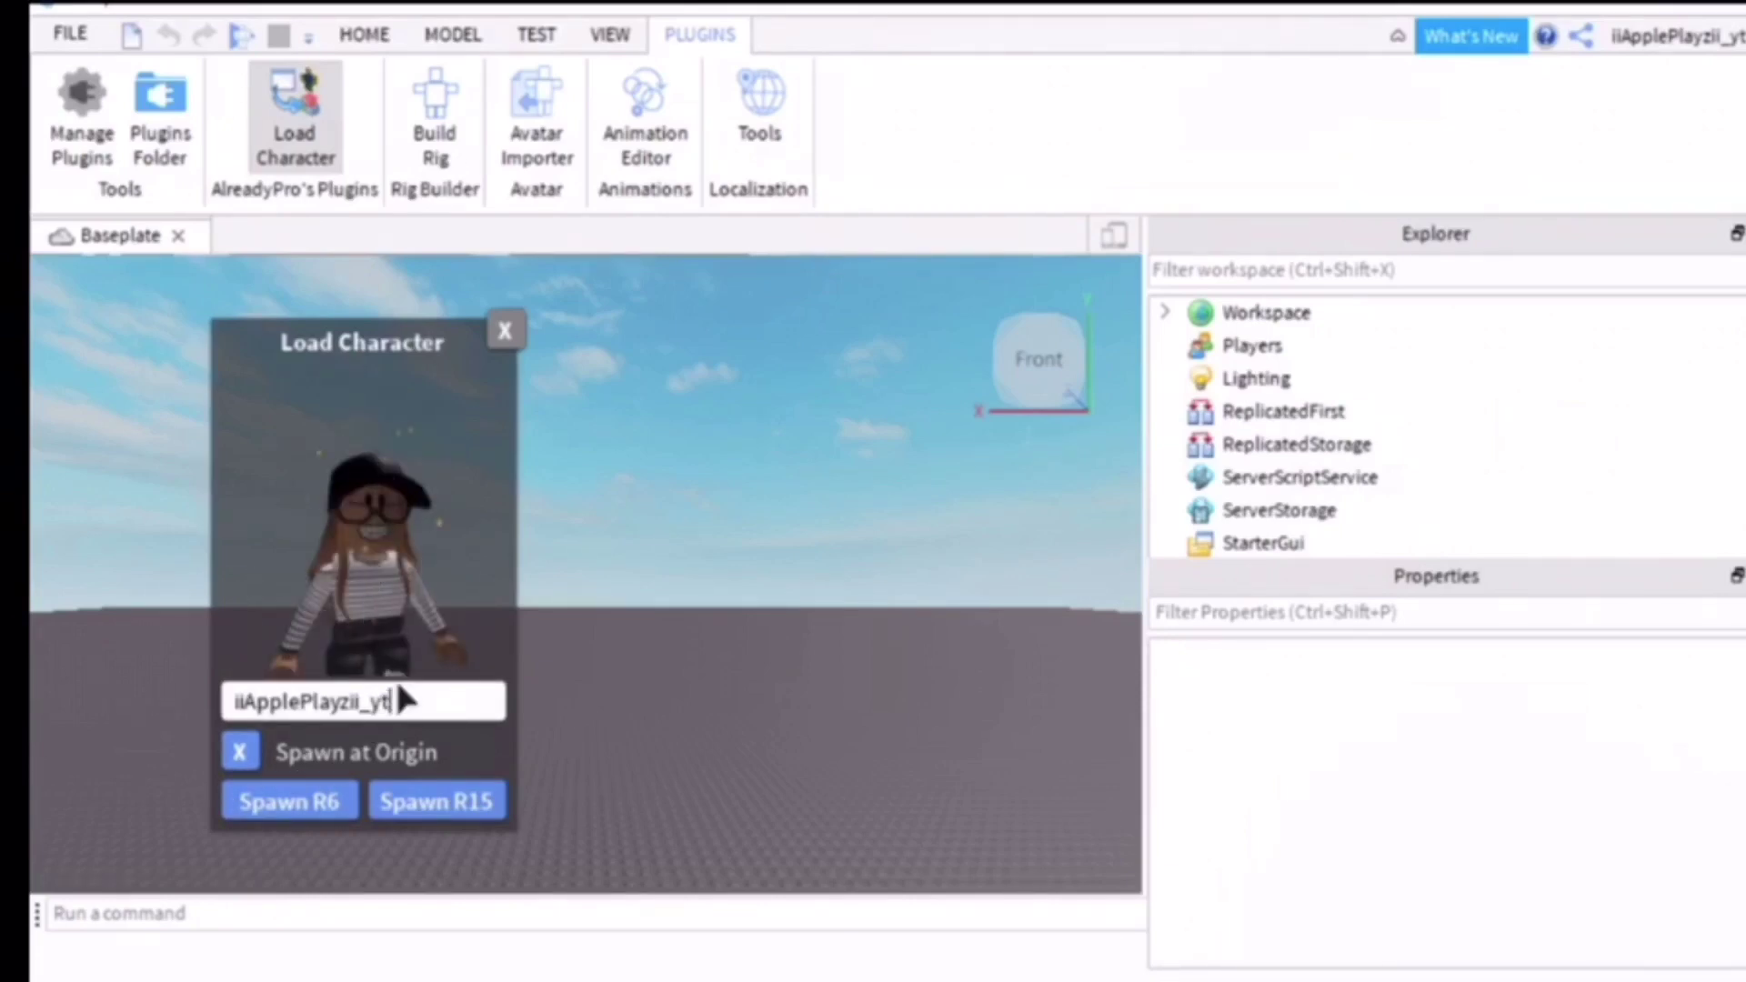
pyautogui.click(277, 812)
pyautogui.click(326, 796)
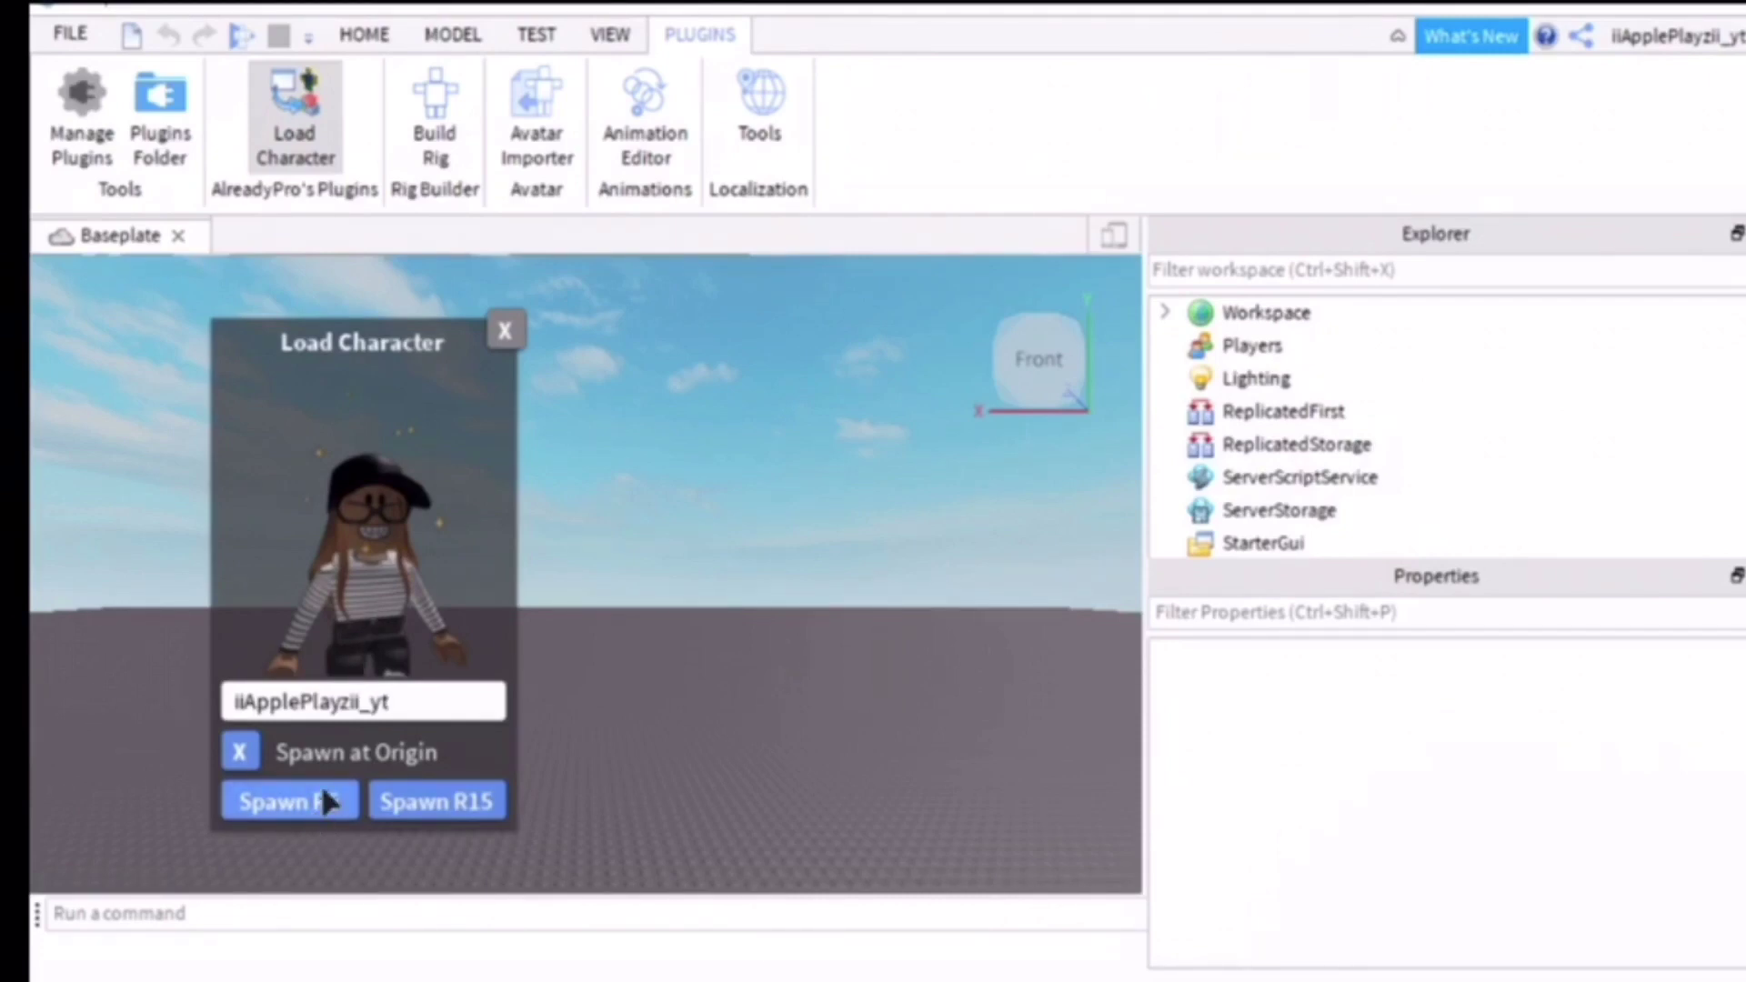
pyautogui.click(617, 655)
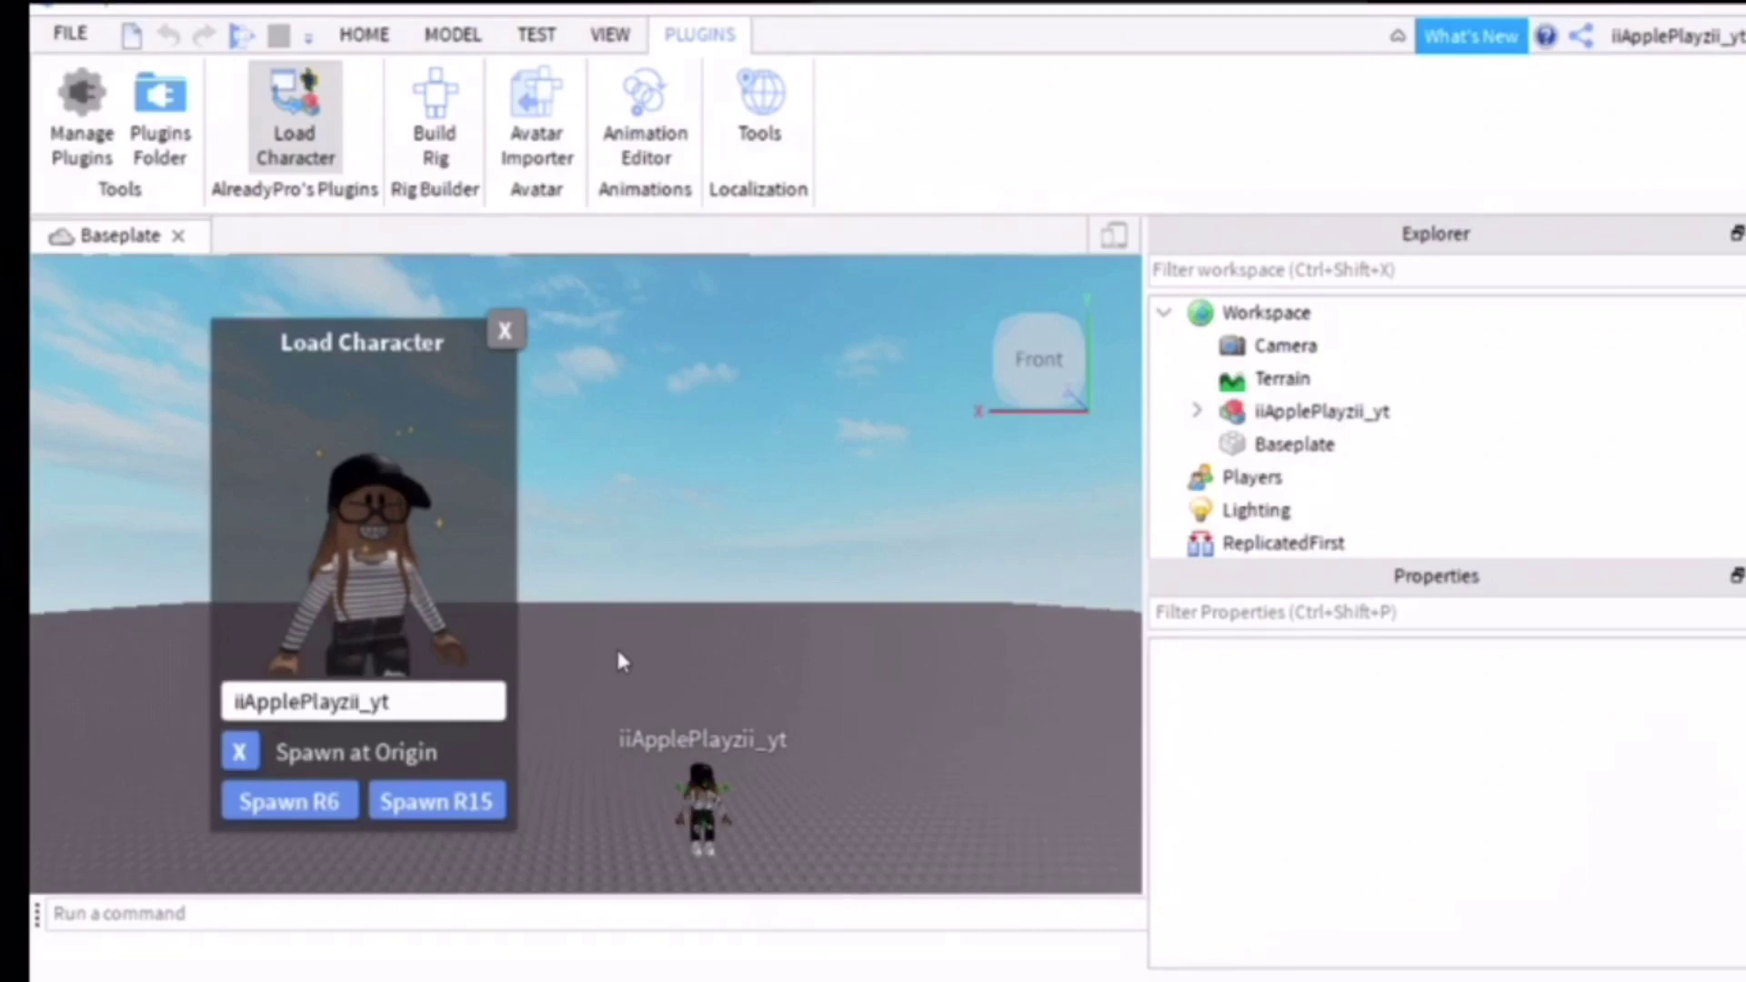
# - Close the Load Character panel and fly the camera in close to frame the R6 avatar
pyautogui.click(505, 331)
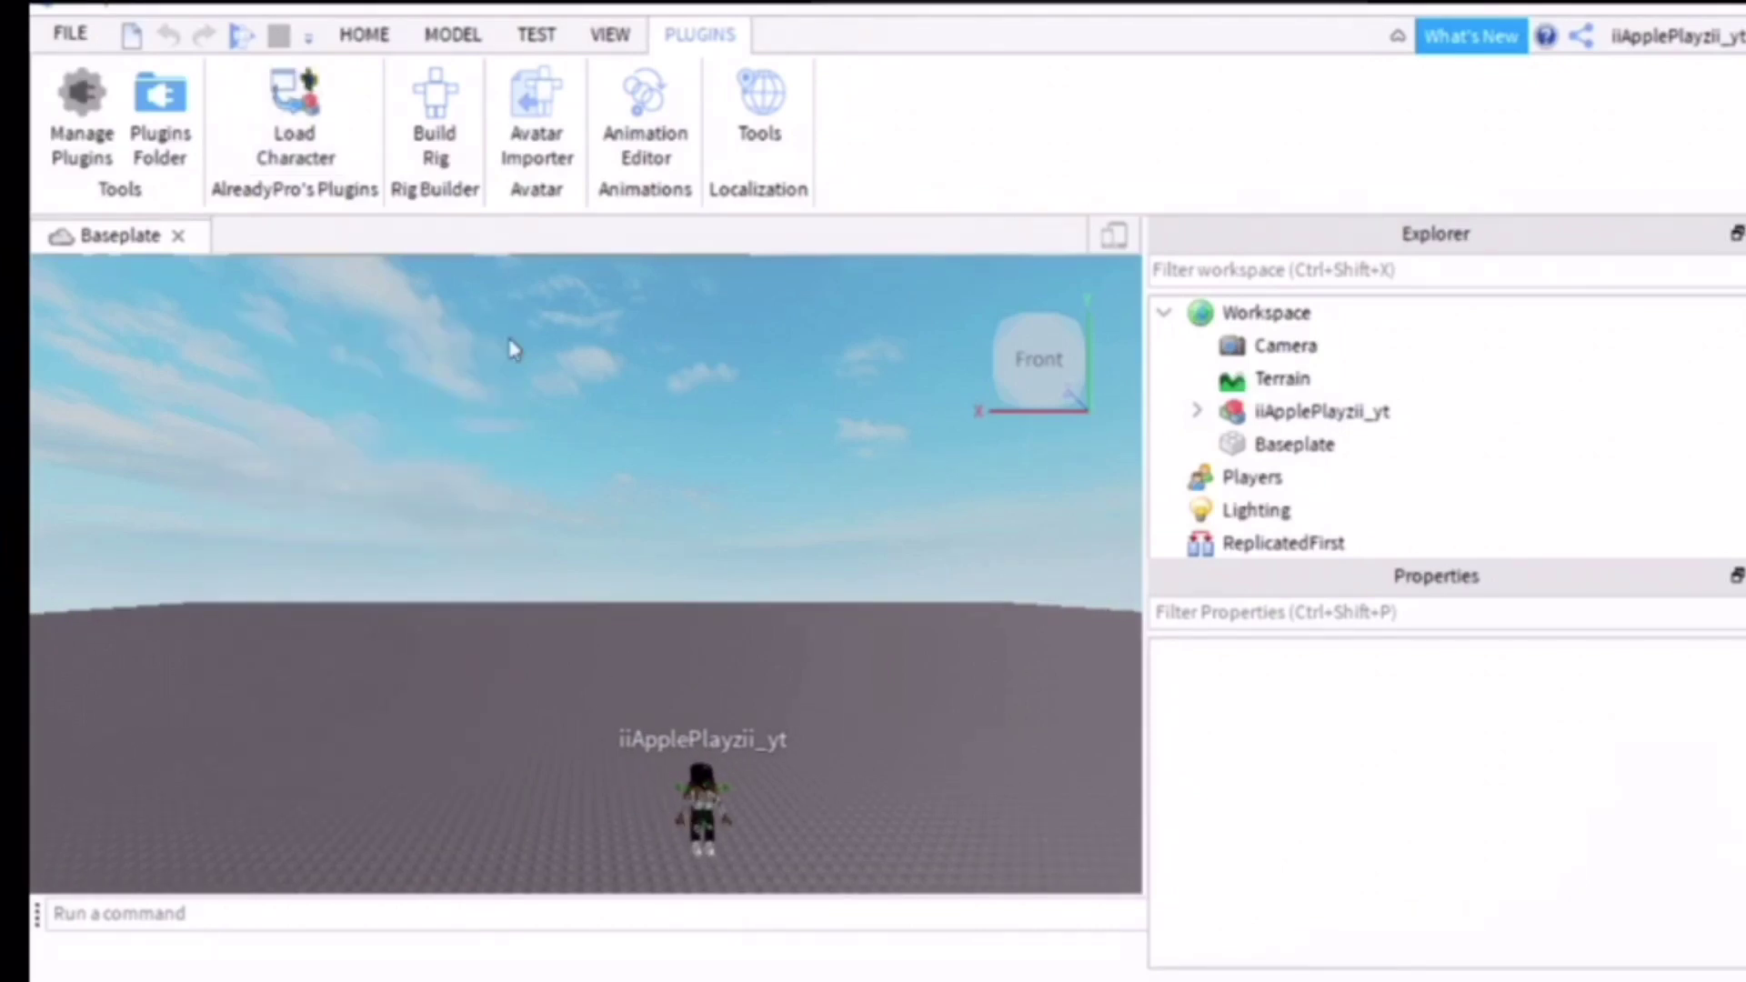
pyautogui.press('w')
pyautogui.press('q')
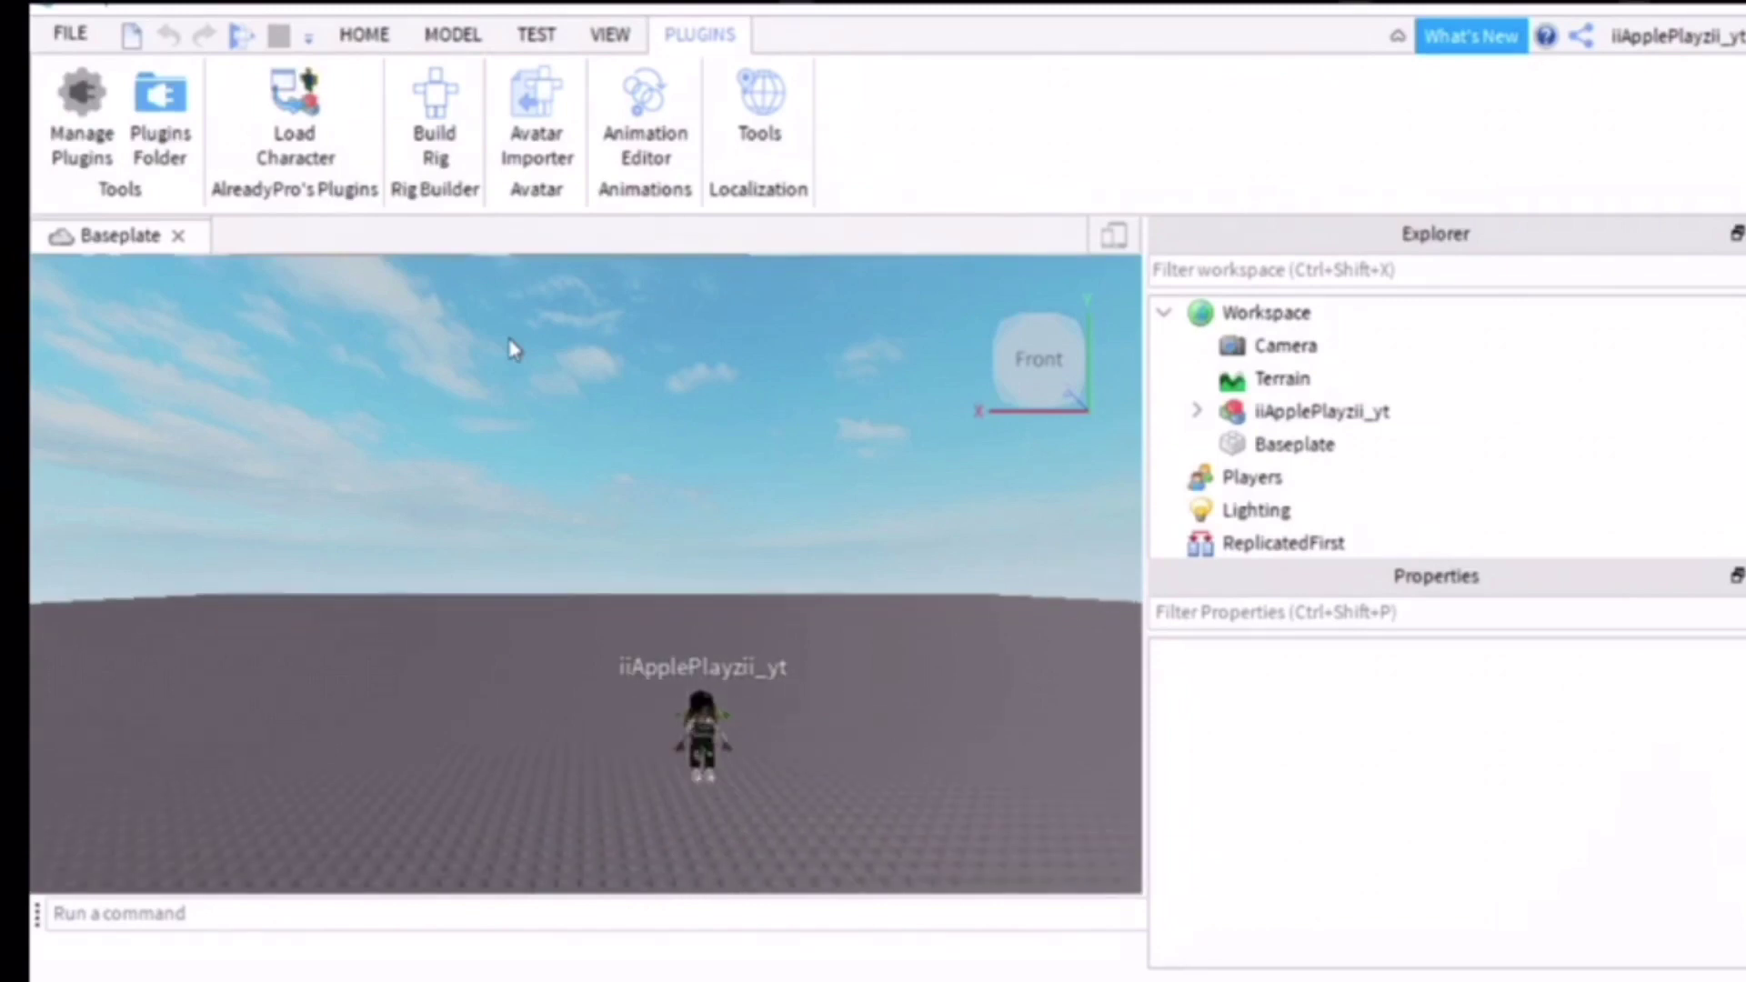
pyautogui.press('q')
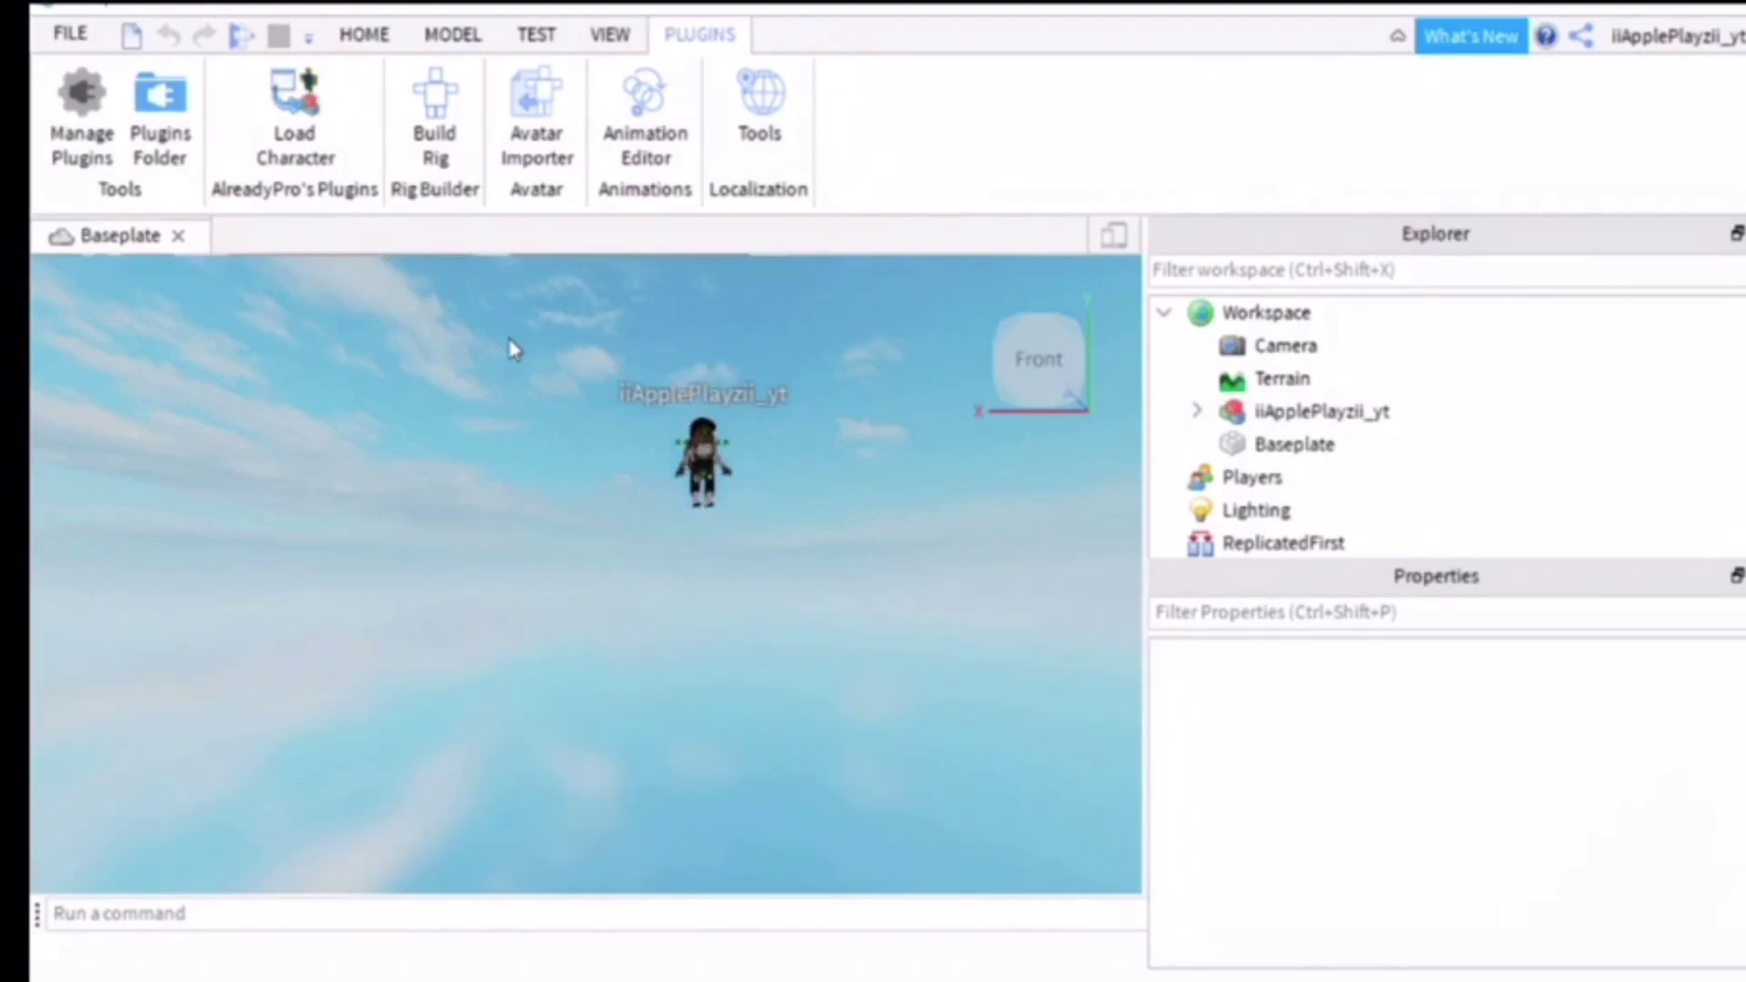
pyautogui.press('e')
pyautogui.press('w')
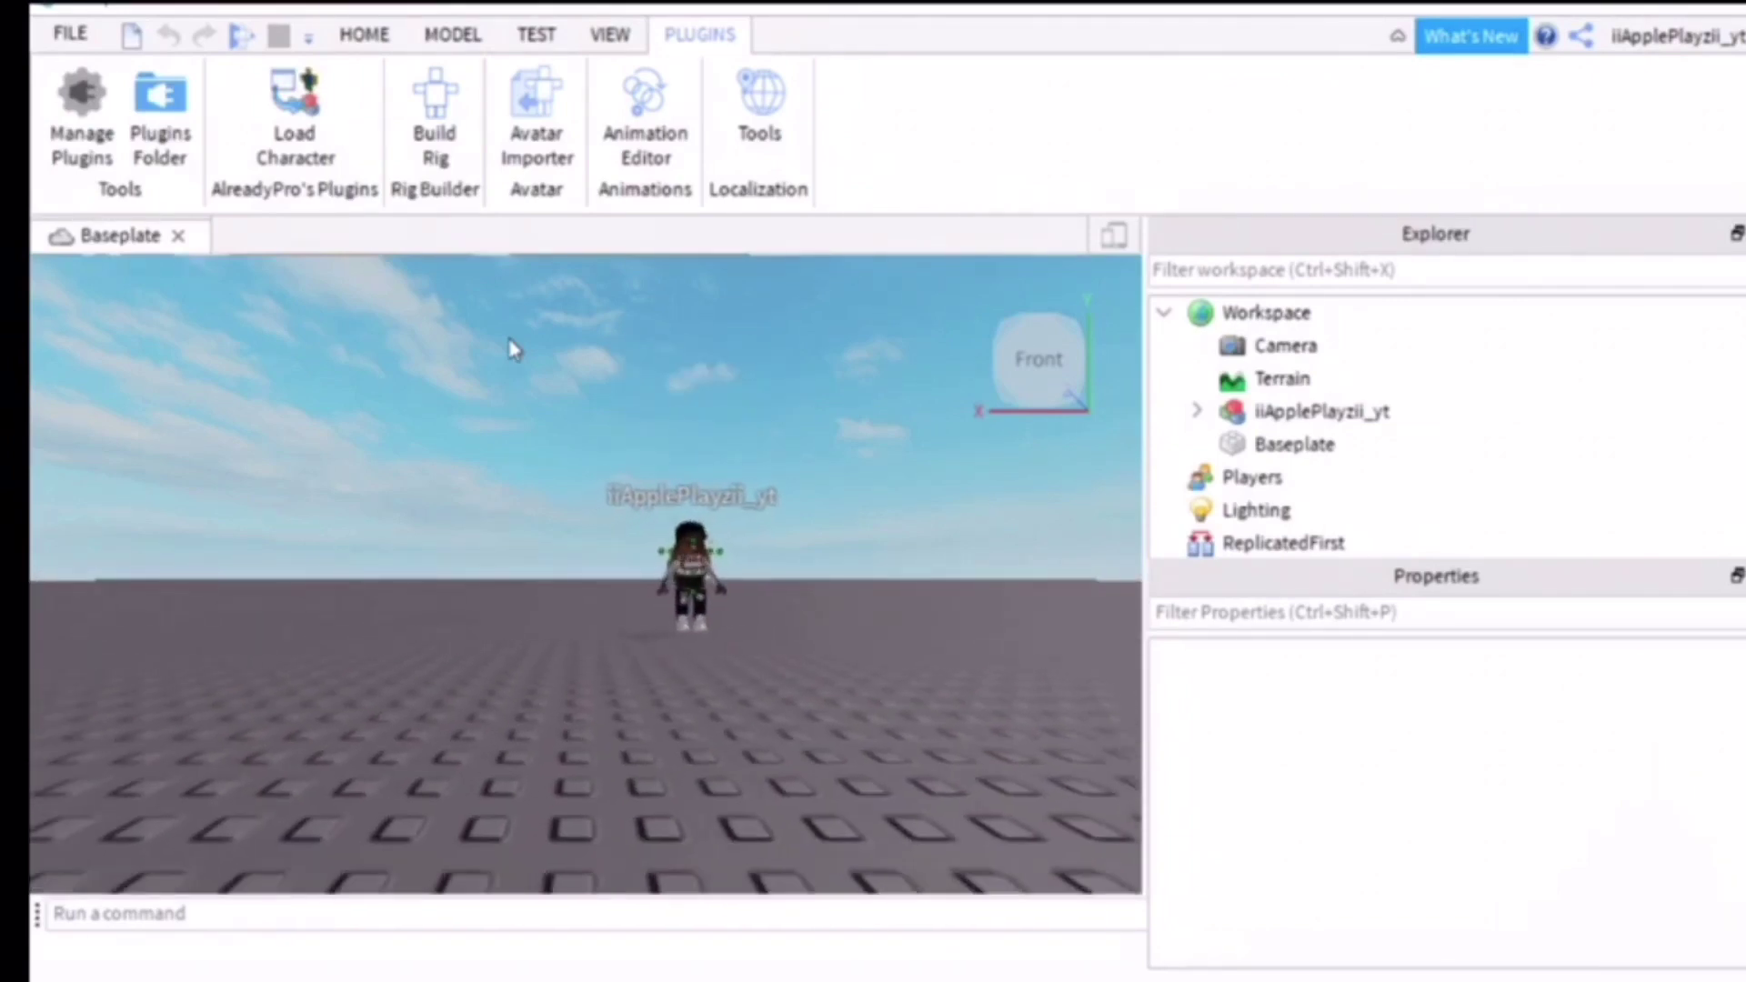
pyautogui.press('w')
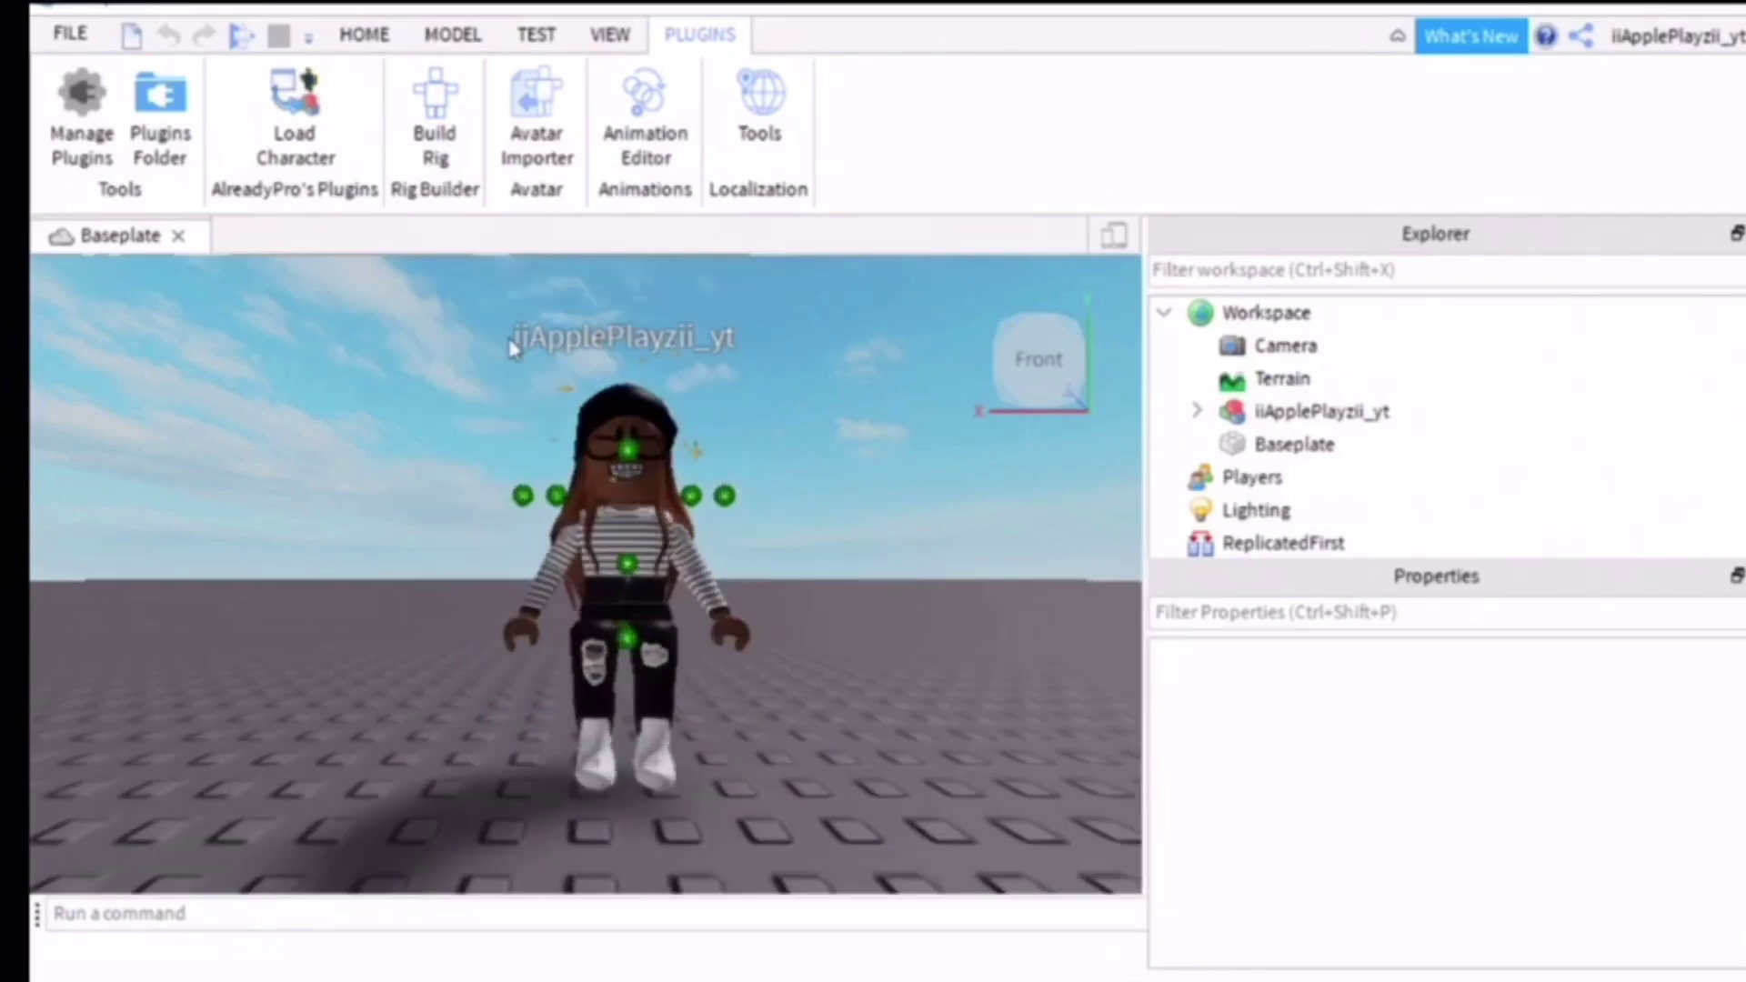
pyautogui.press('q')
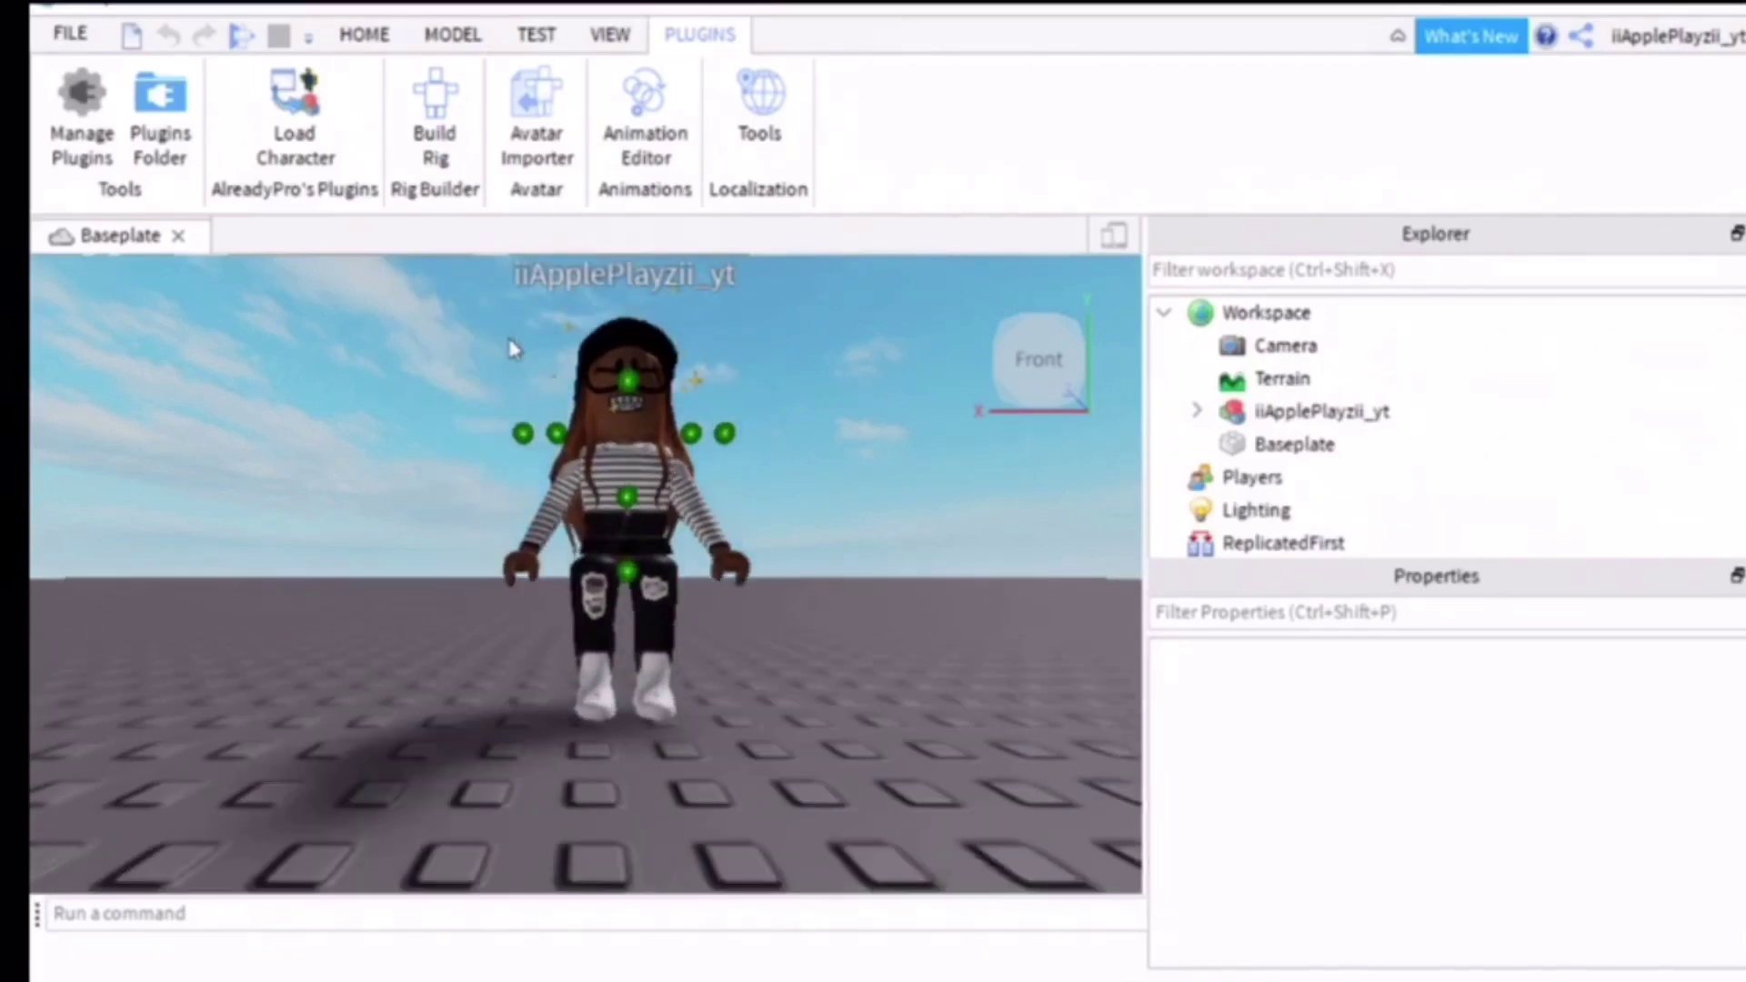
pyautogui.press('e')
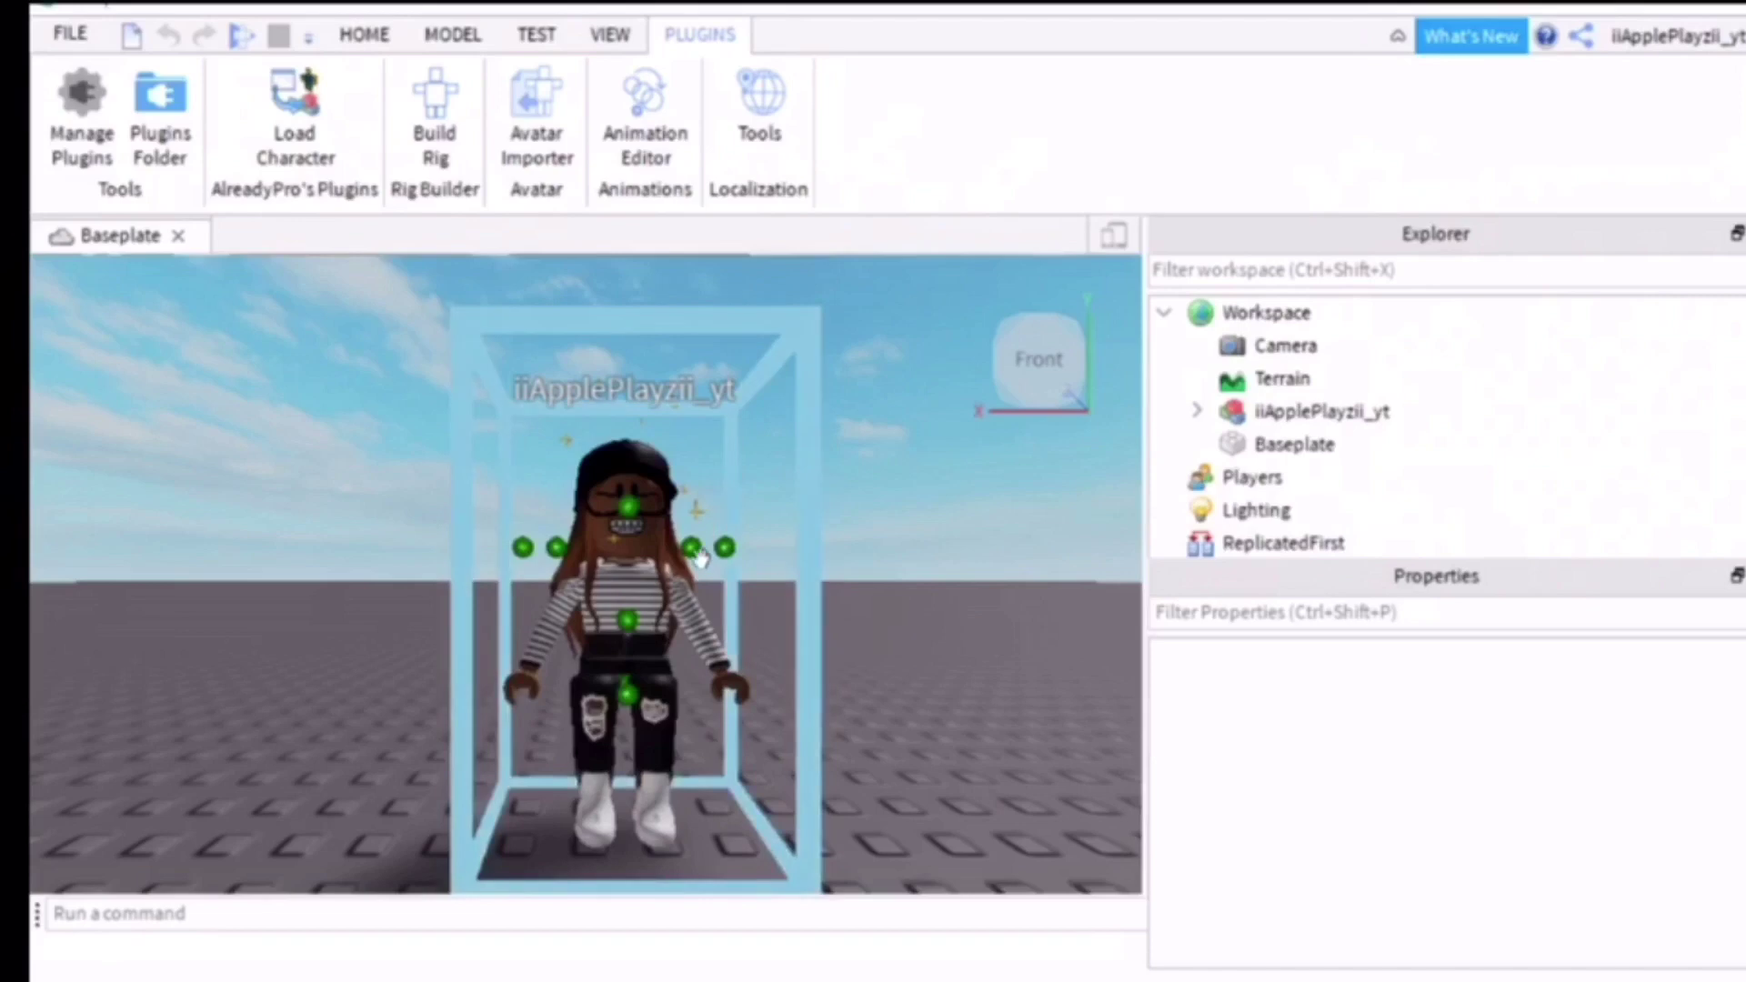
# - Export the avatar model from Explorer to the Desktop as an OBJ named 'animation'
pyautogui.click(1239, 420)
pyautogui.rightClick(1239, 420)
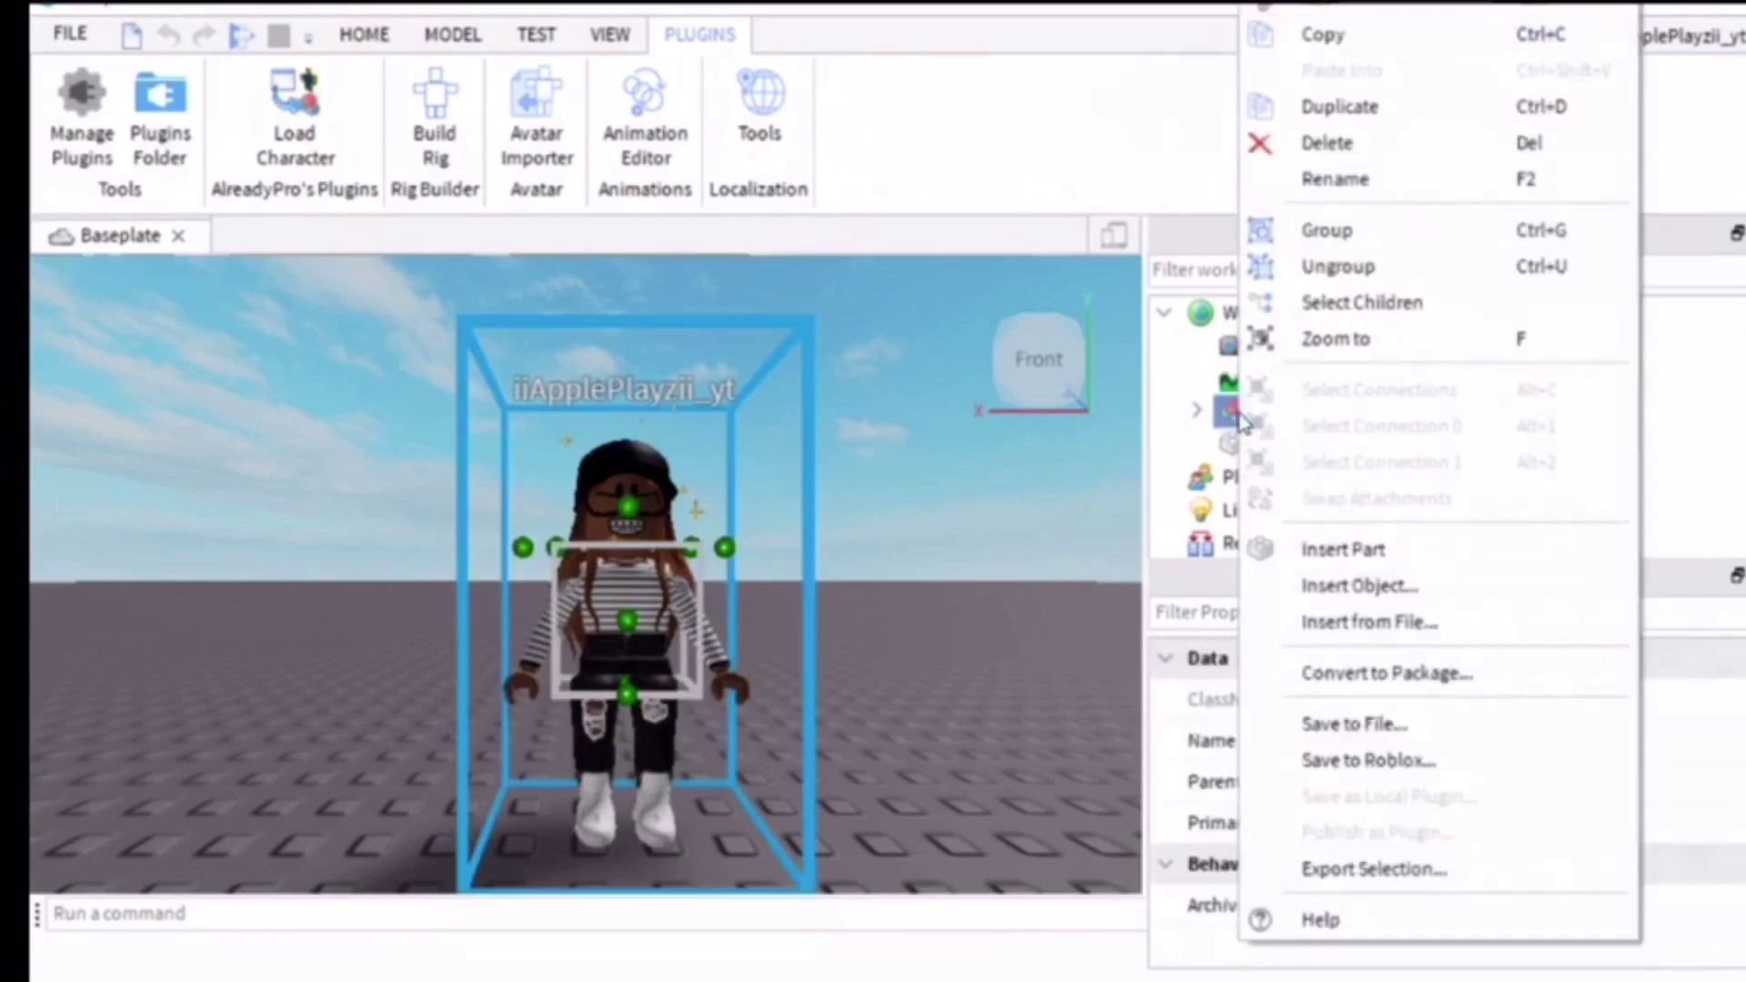
pyautogui.click(1307, 873)
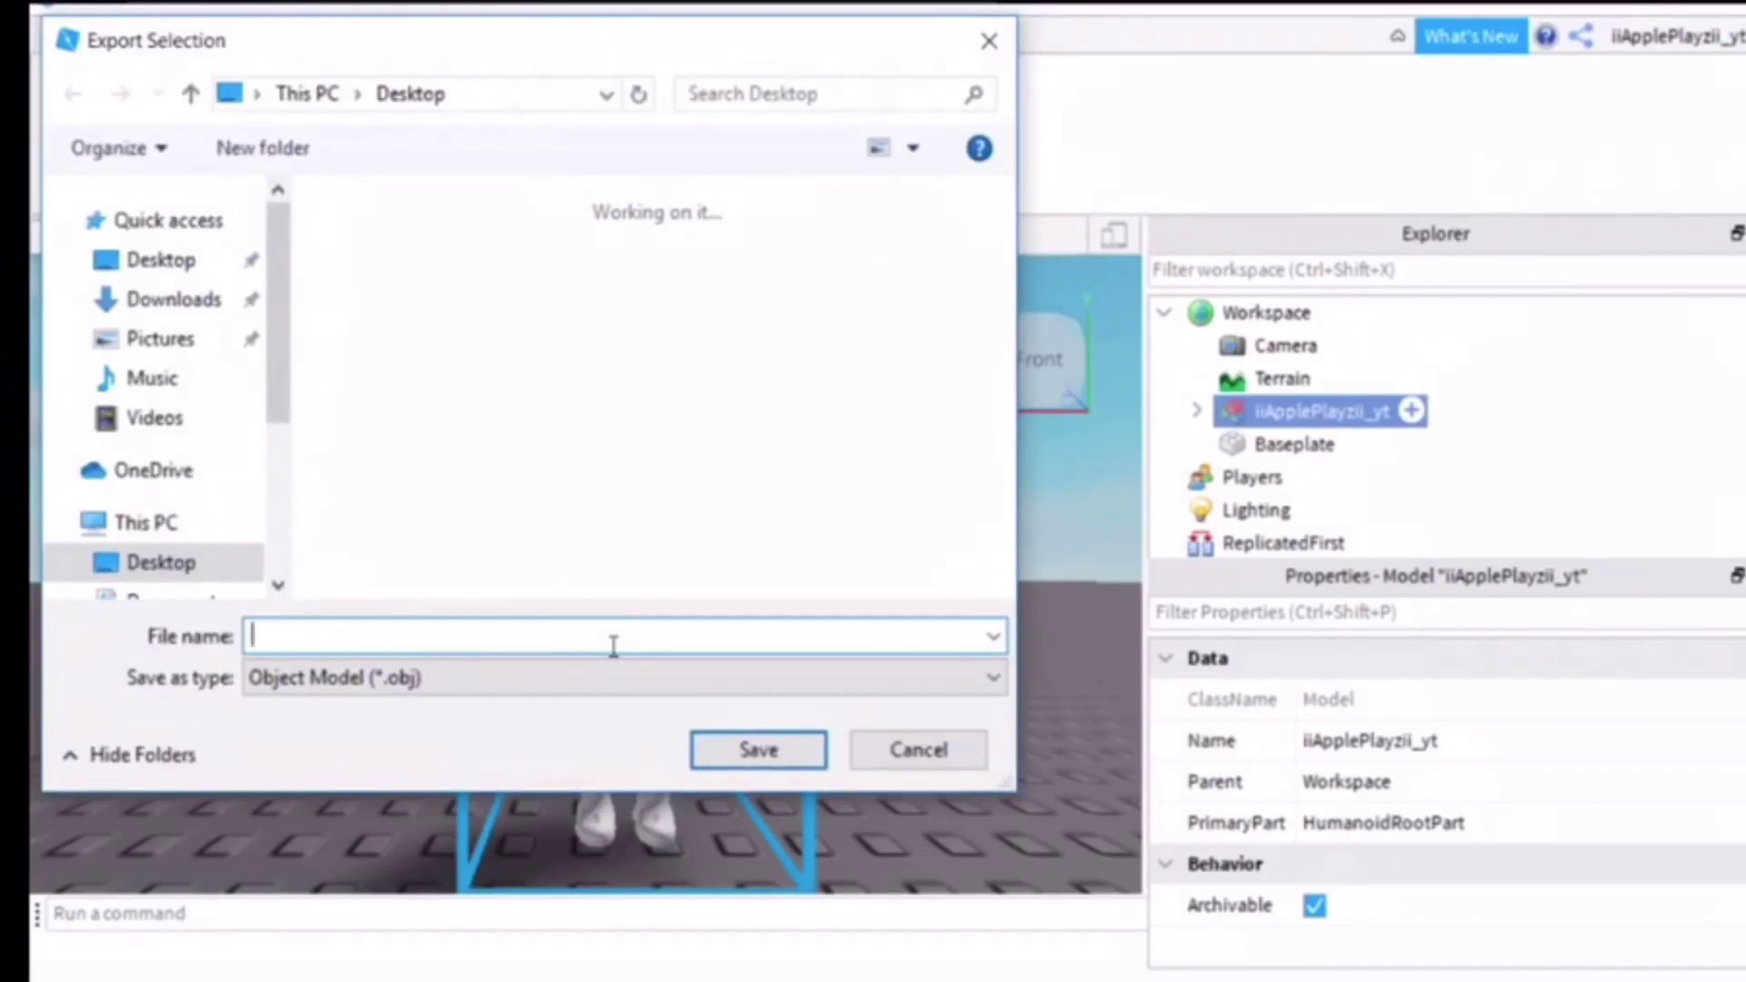
pyautogui.write('a')
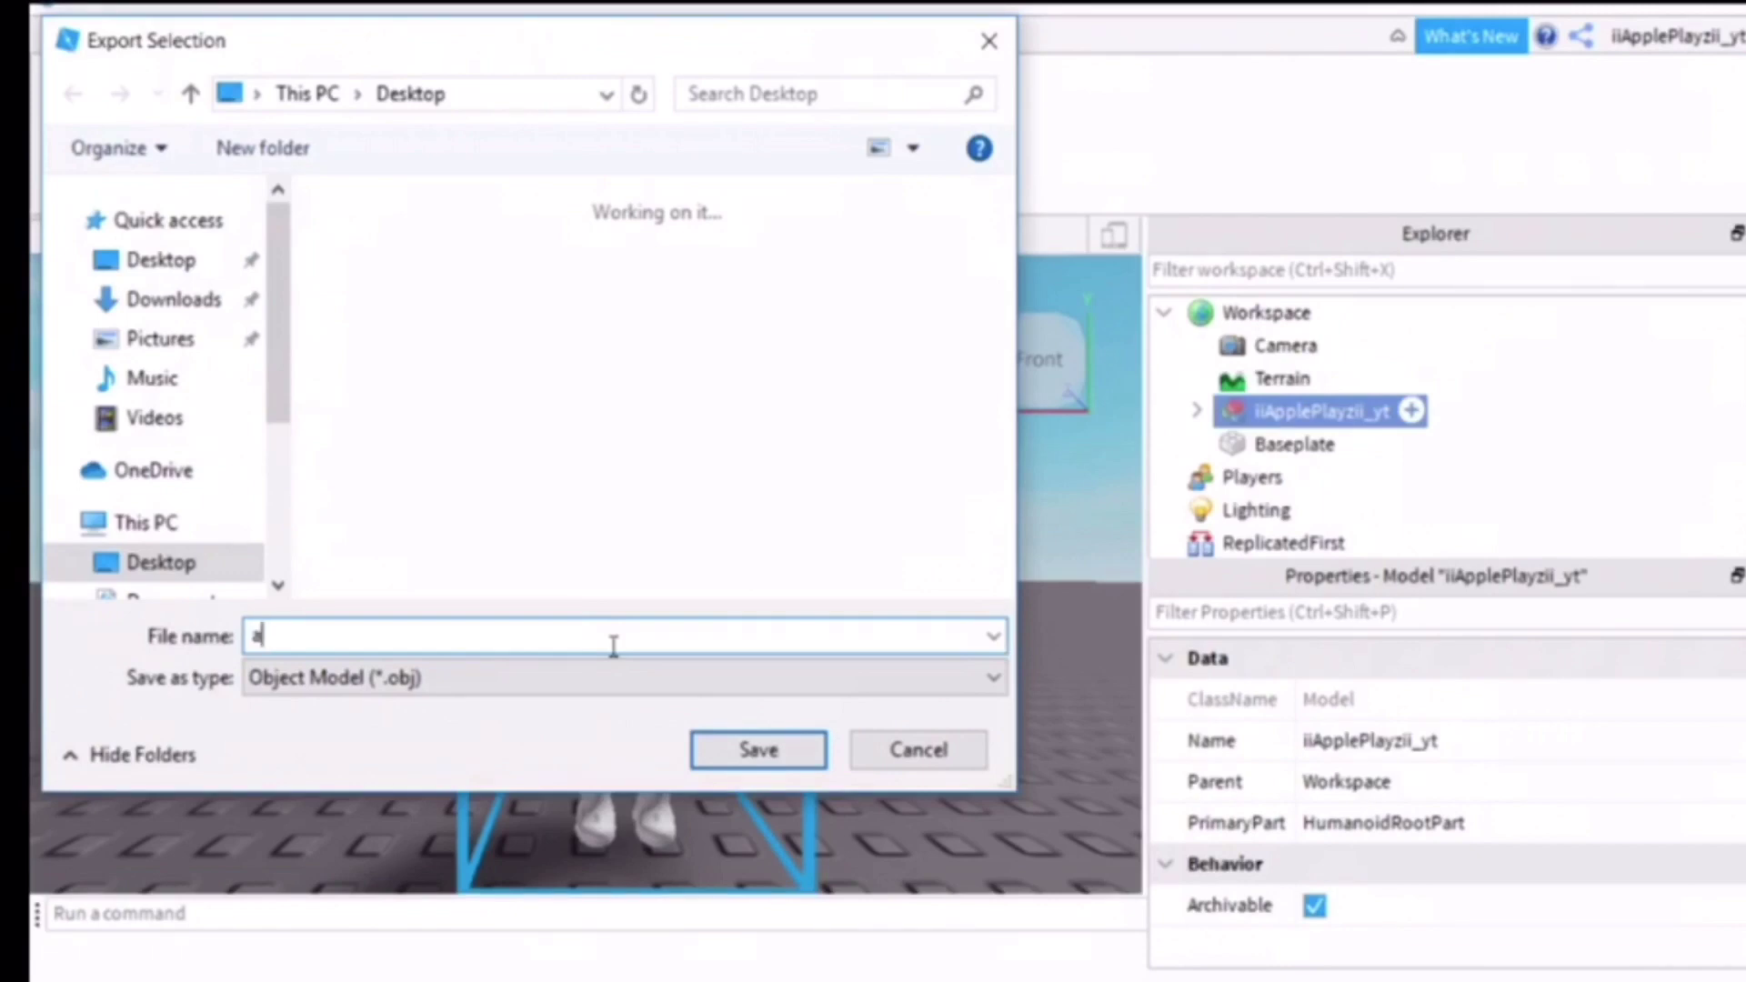
pyautogui.write('nimation')
pyautogui.press('Return')
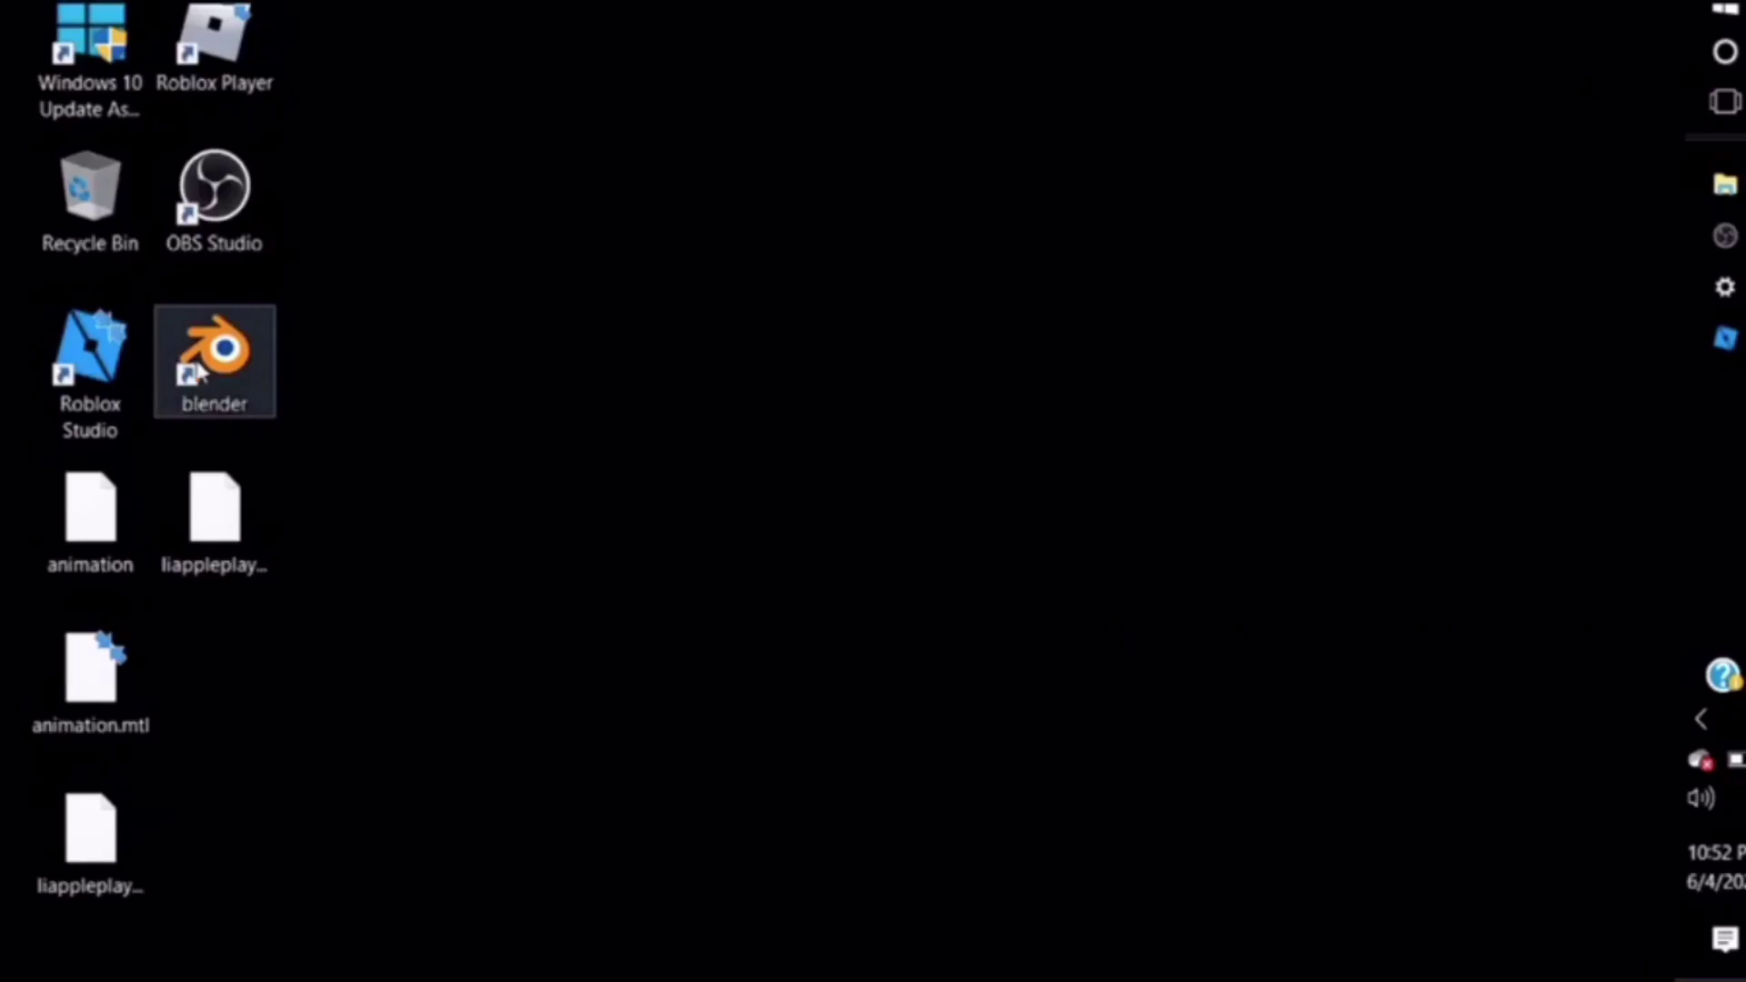
# - Launch Blender 2.79b from the desktop shortcut and dismiss the splash screen
pyautogui.doubleClick(231, 360)
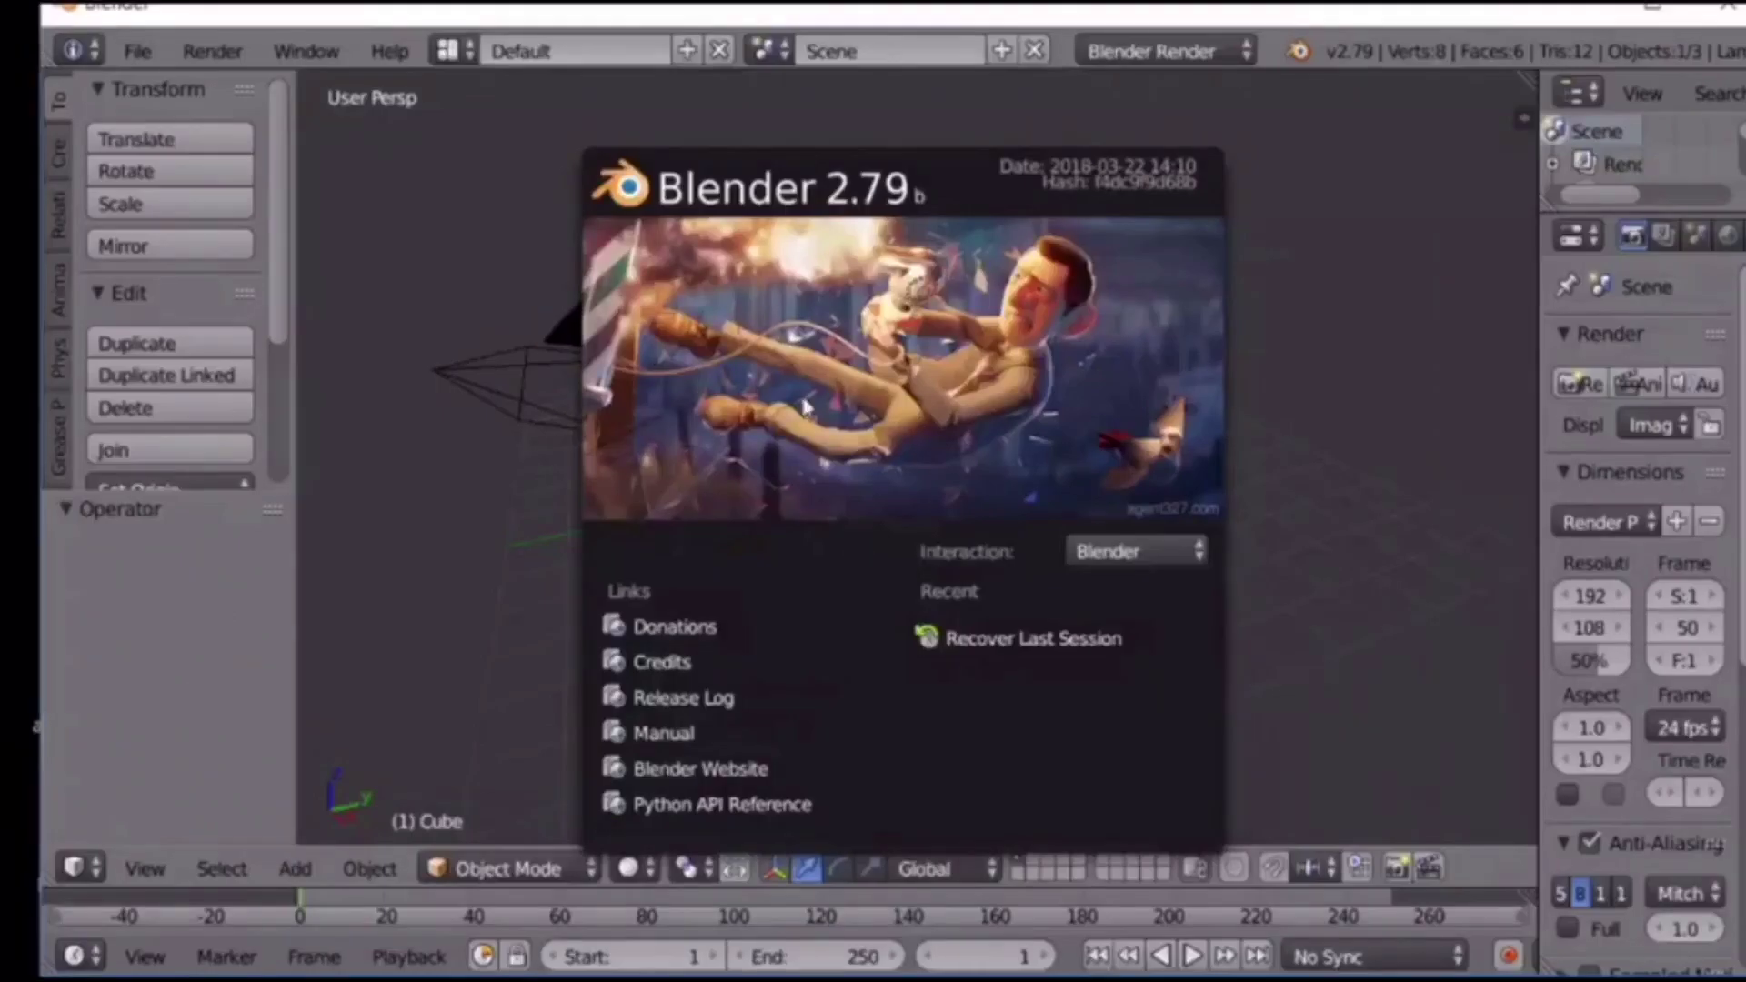
pyautogui.click(1296, 252)
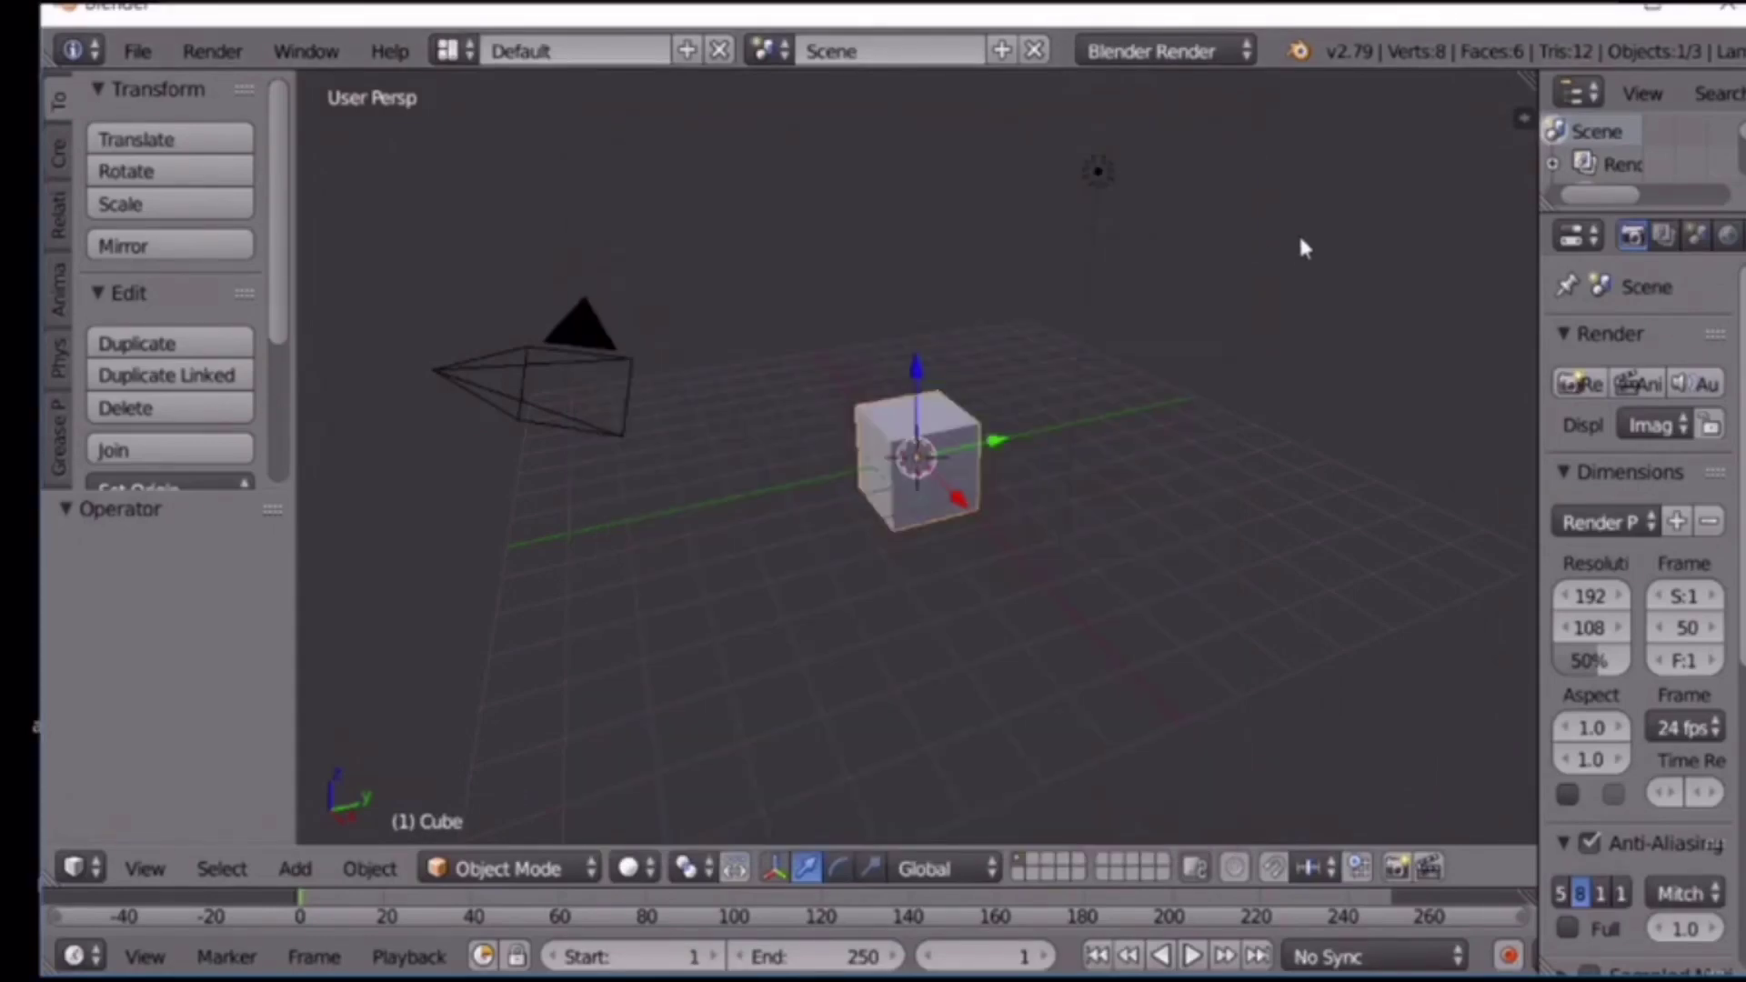
pyautogui.click(1213, 58)
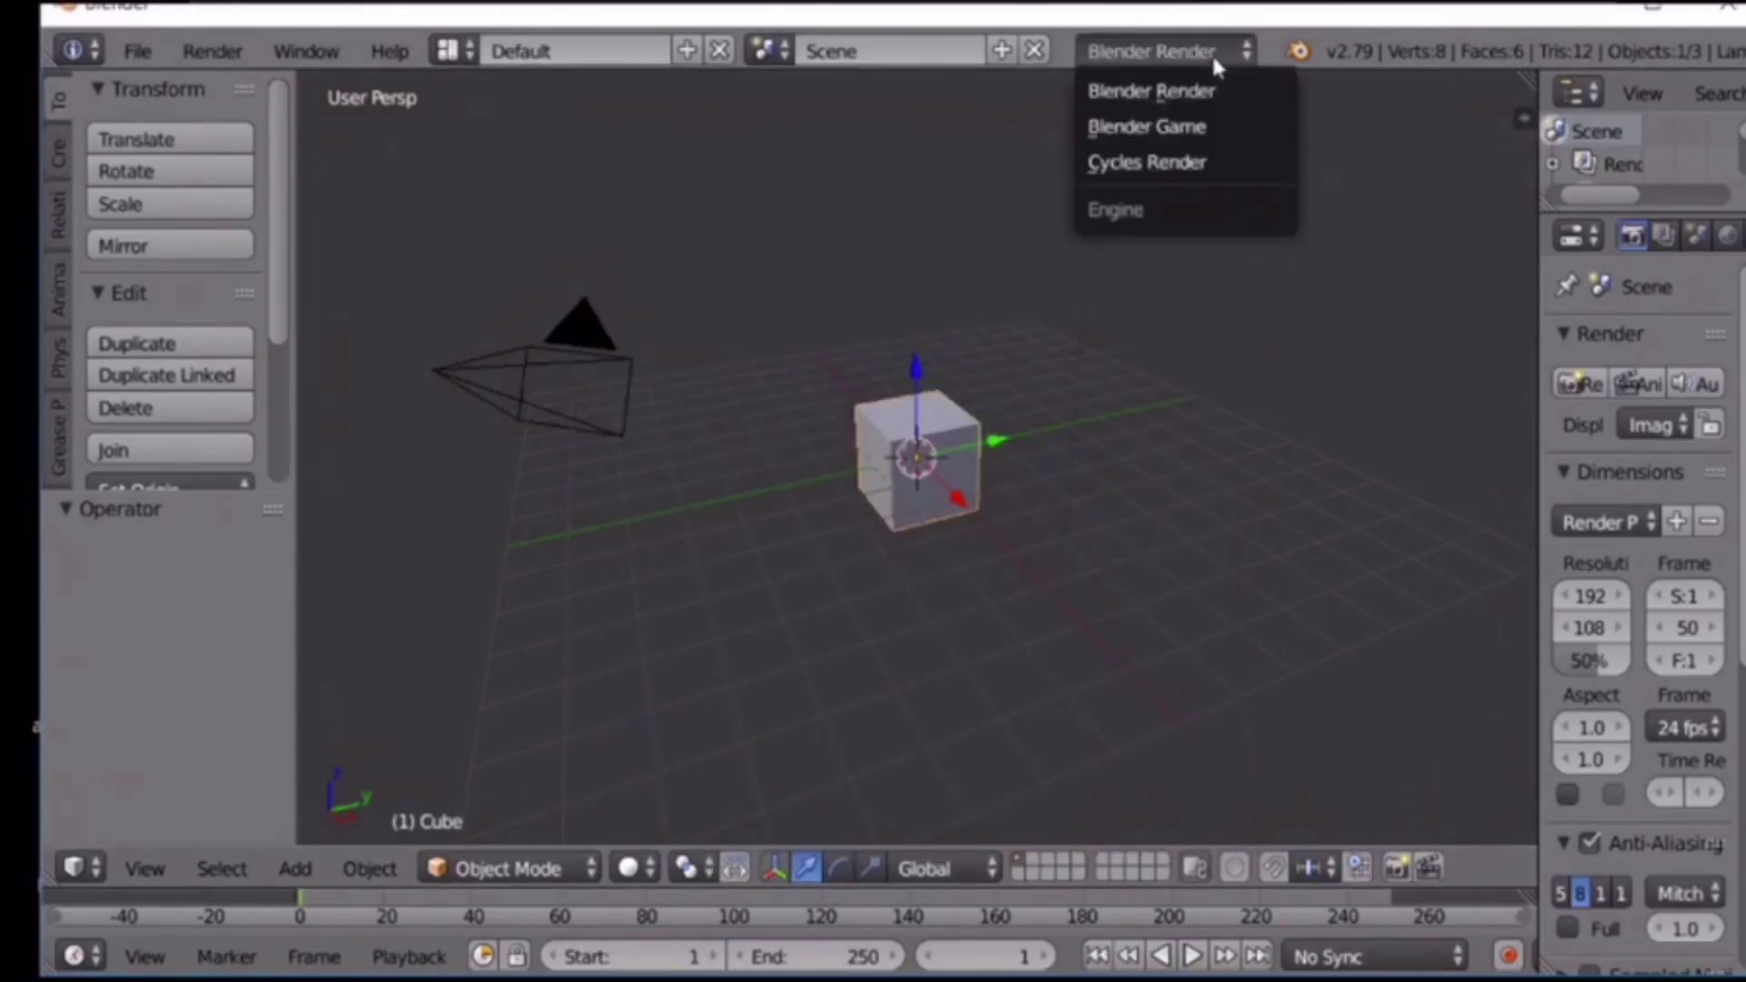
# - Set the render engine to Cycles Render and delete the default cube
pyautogui.click(1215, 169)
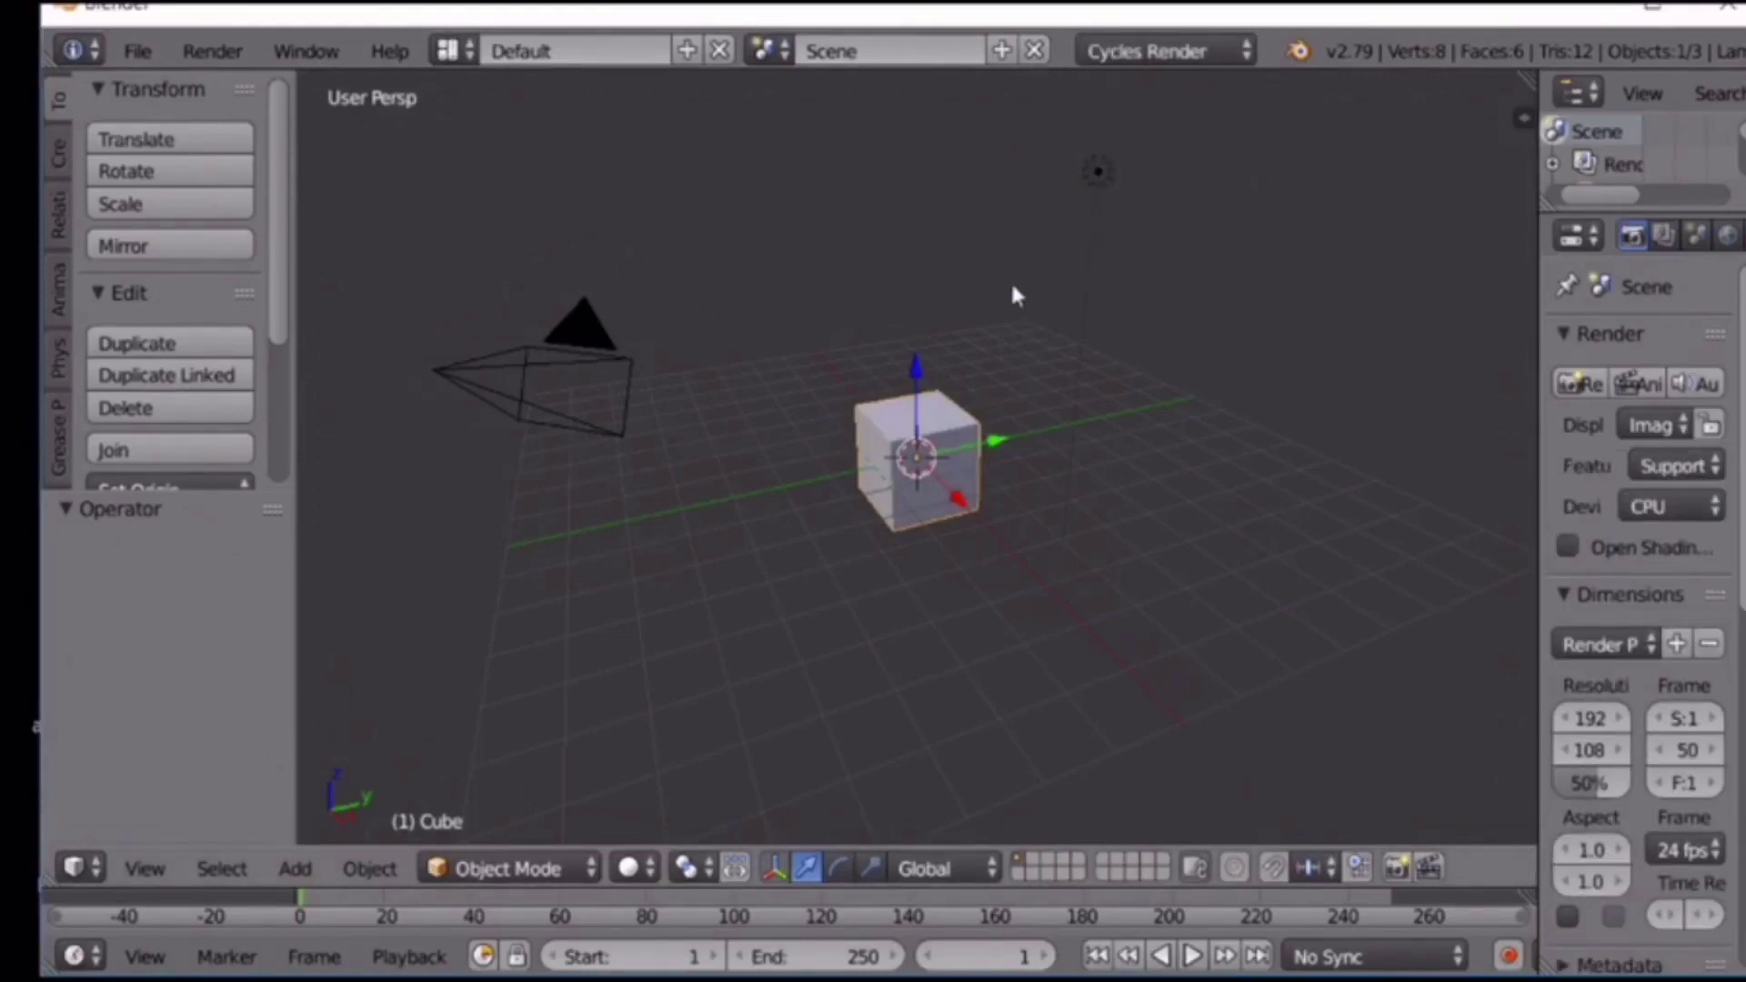
pyautogui.press('x')
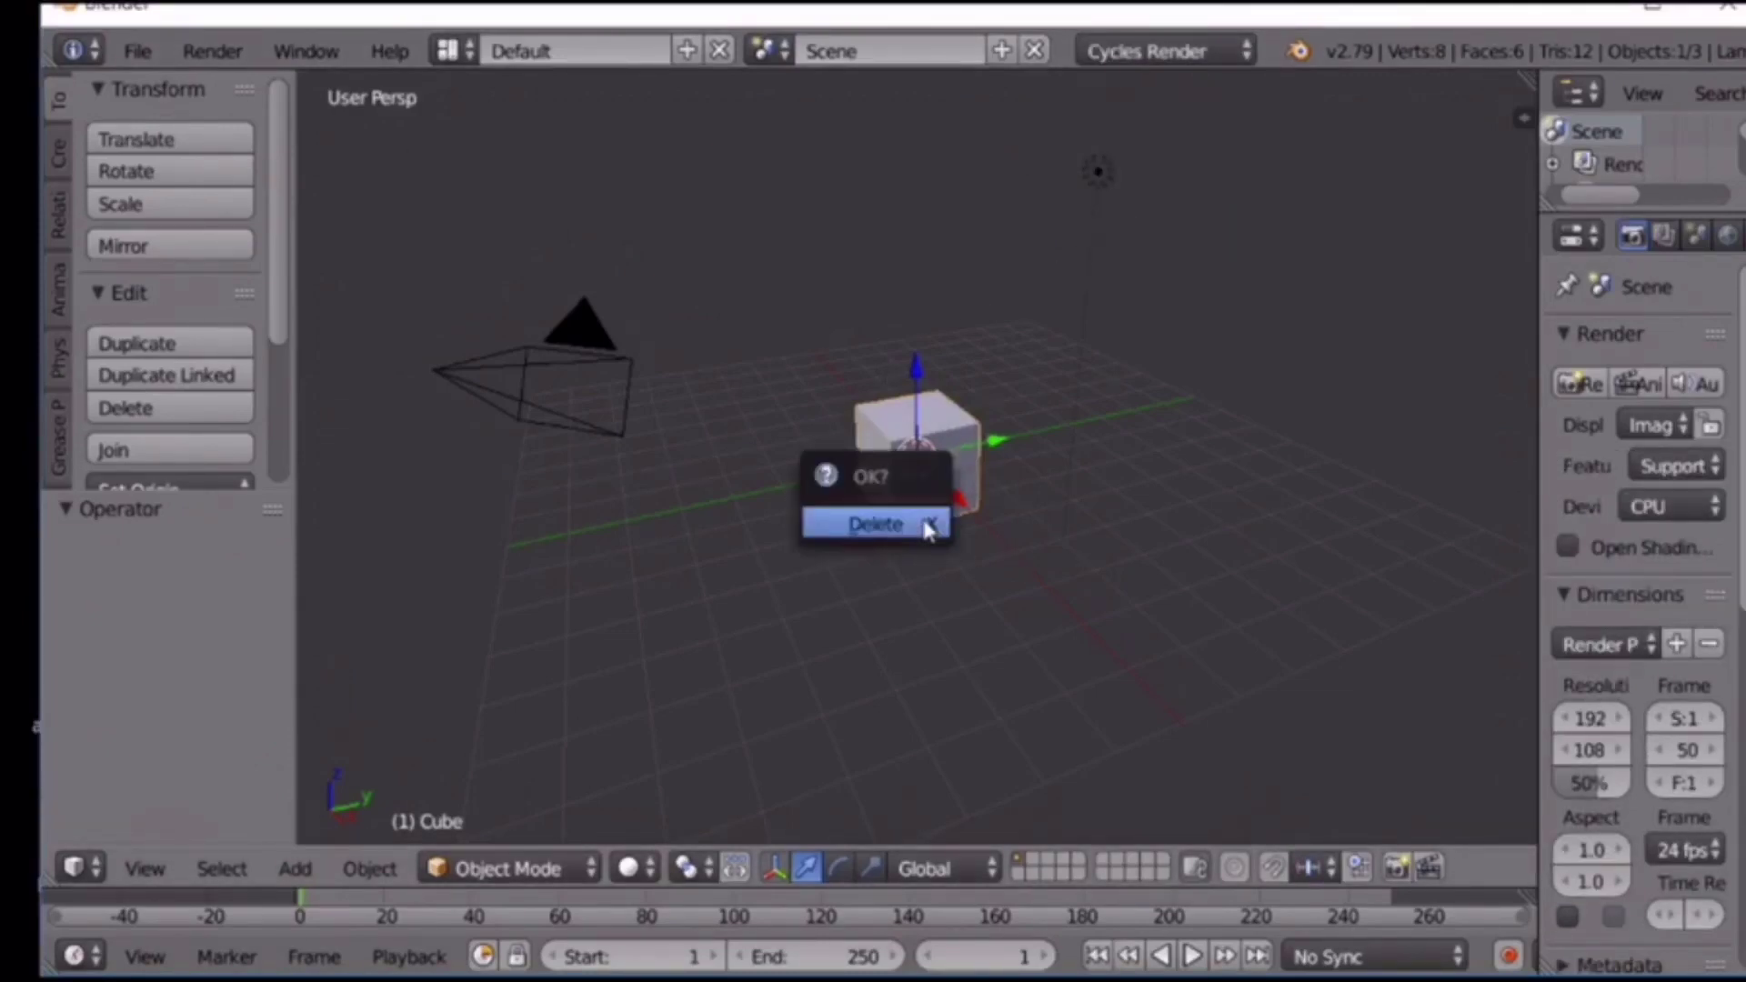
pyautogui.click(927, 527)
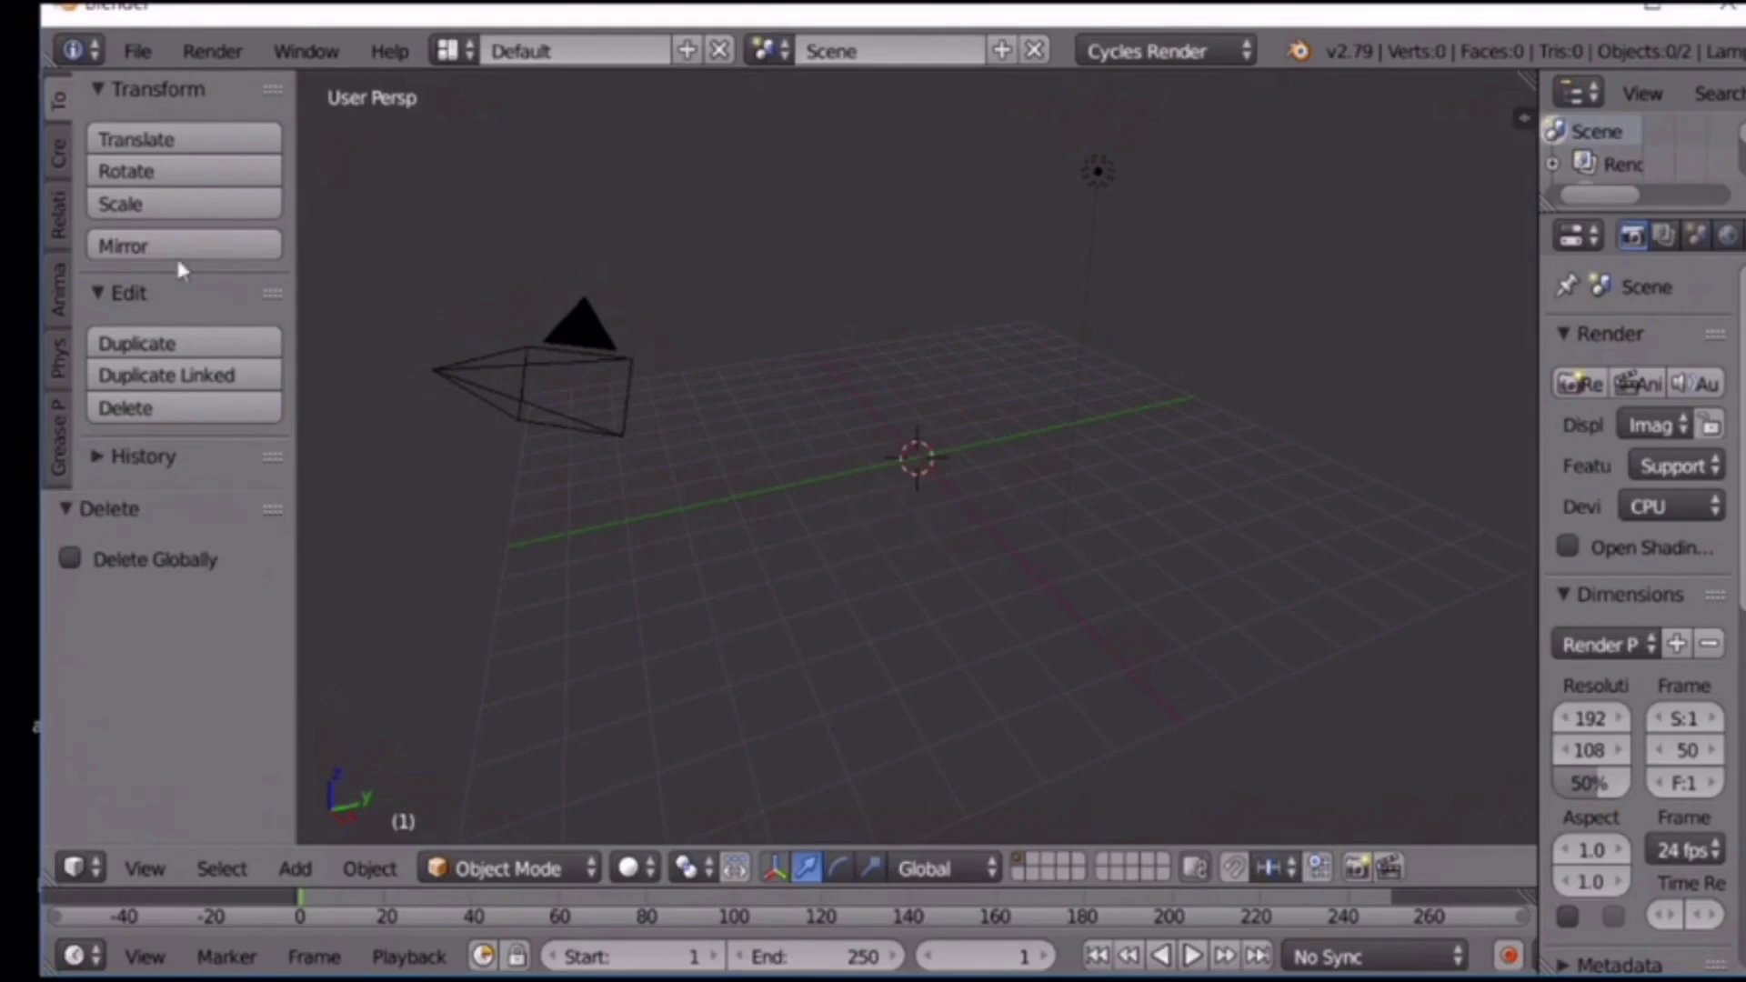
pyautogui.click(132, 51)
# - Import animation.obj from the Desktop as a Wavefront OBJ model
pyautogui.moveTo(235, 684)
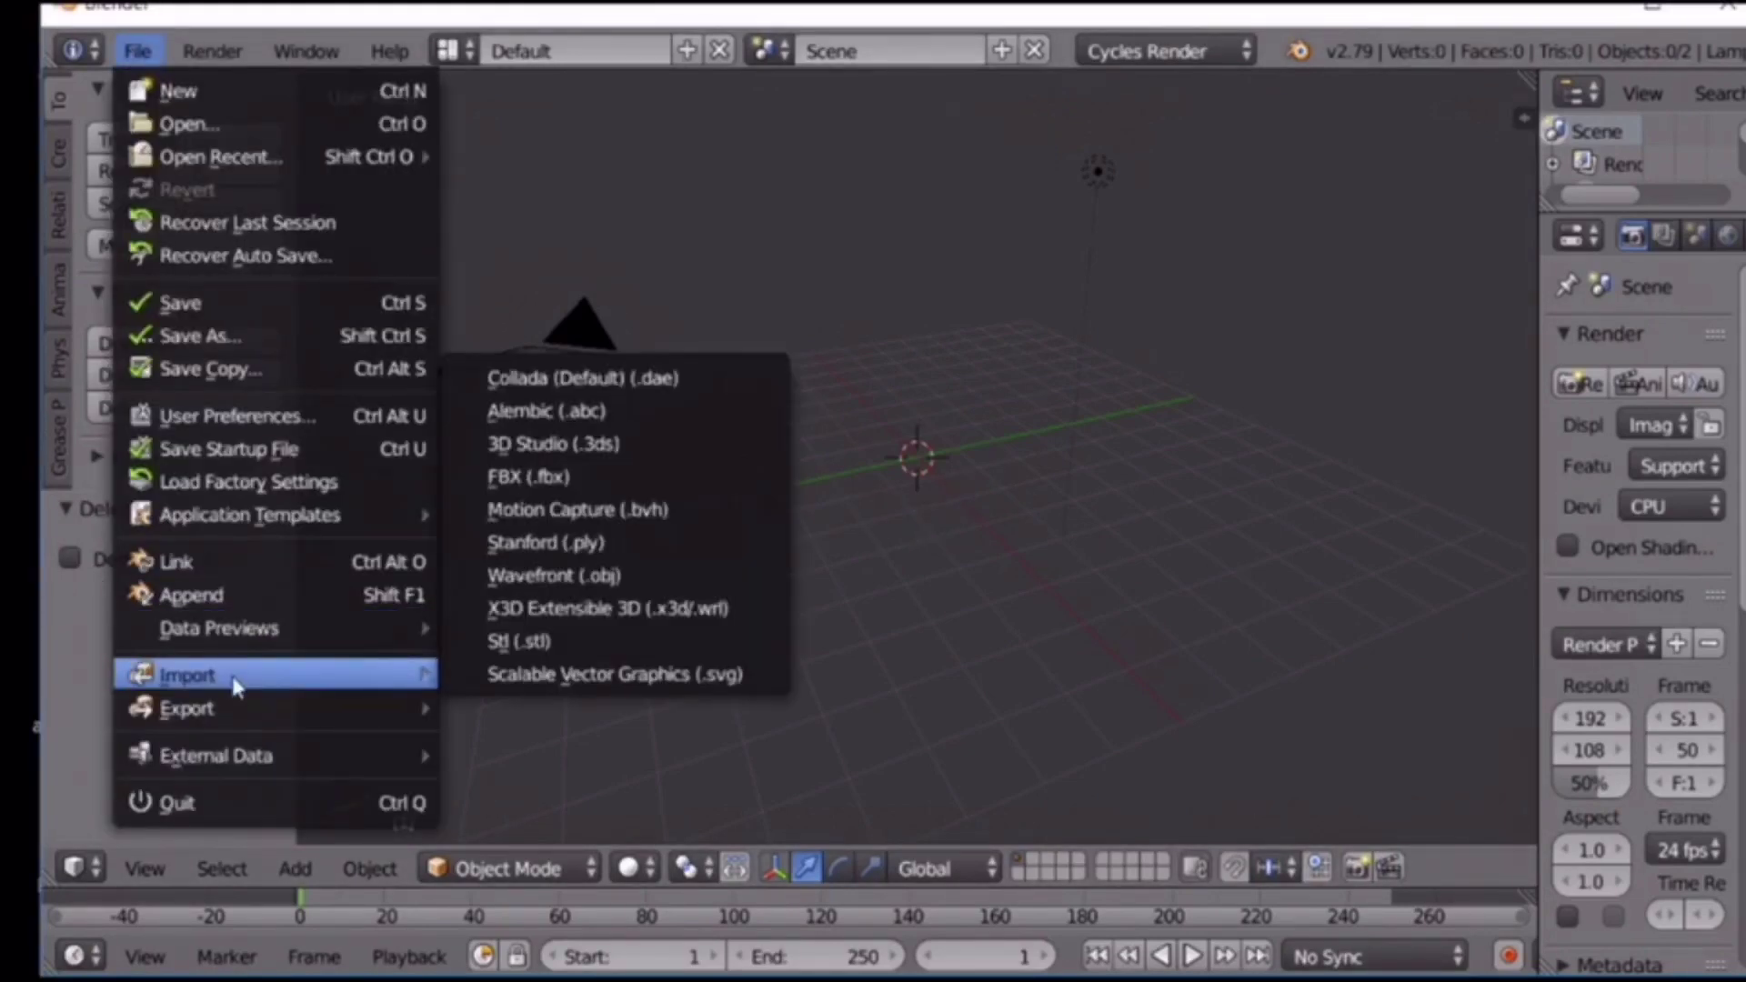
pyautogui.click(549, 575)
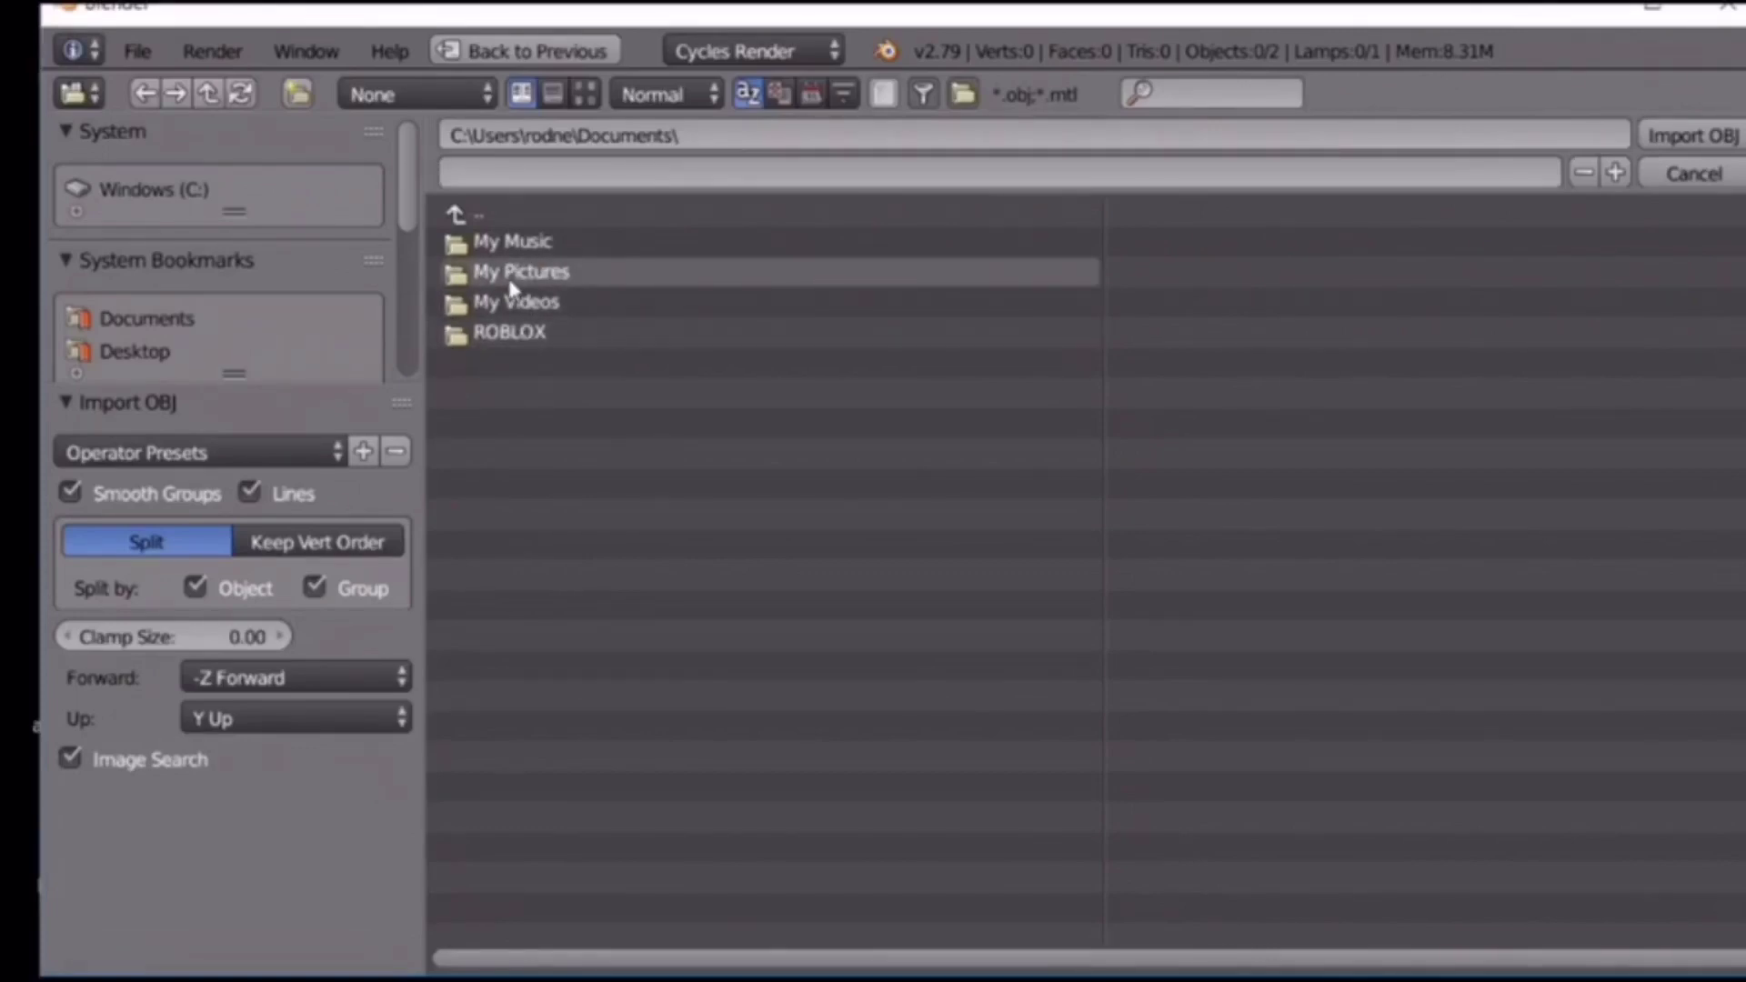
pyautogui.click(226, 362)
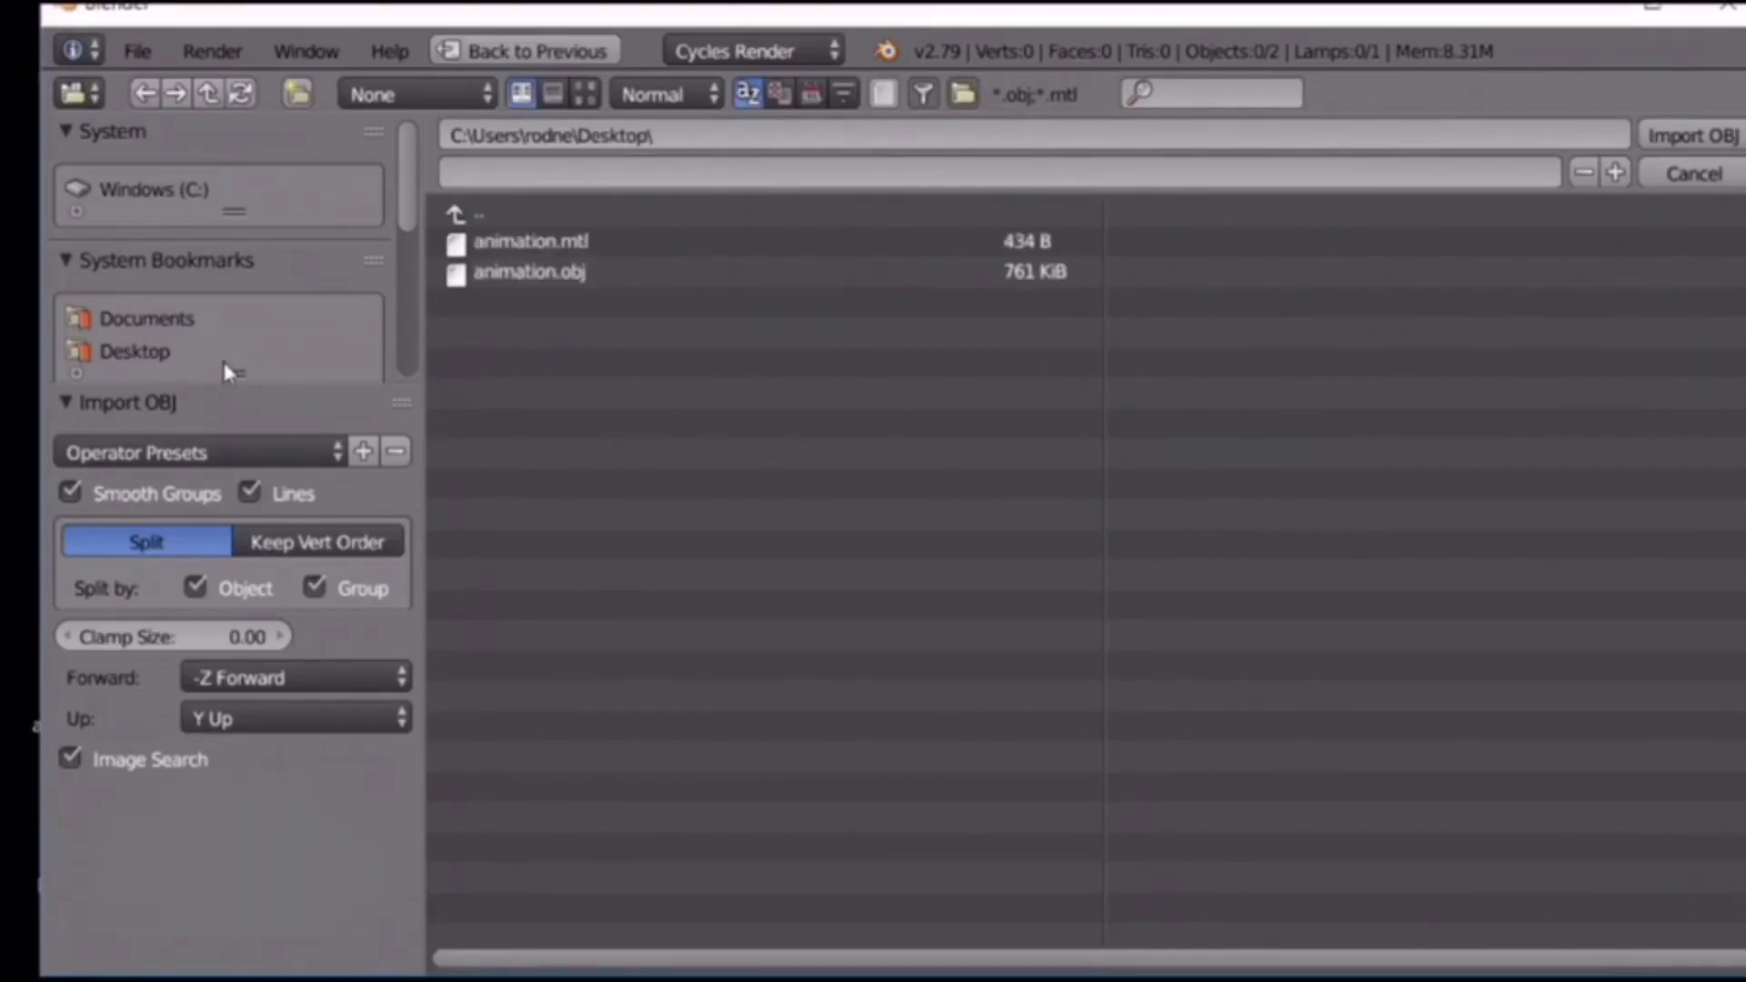
pyautogui.click(520, 279)
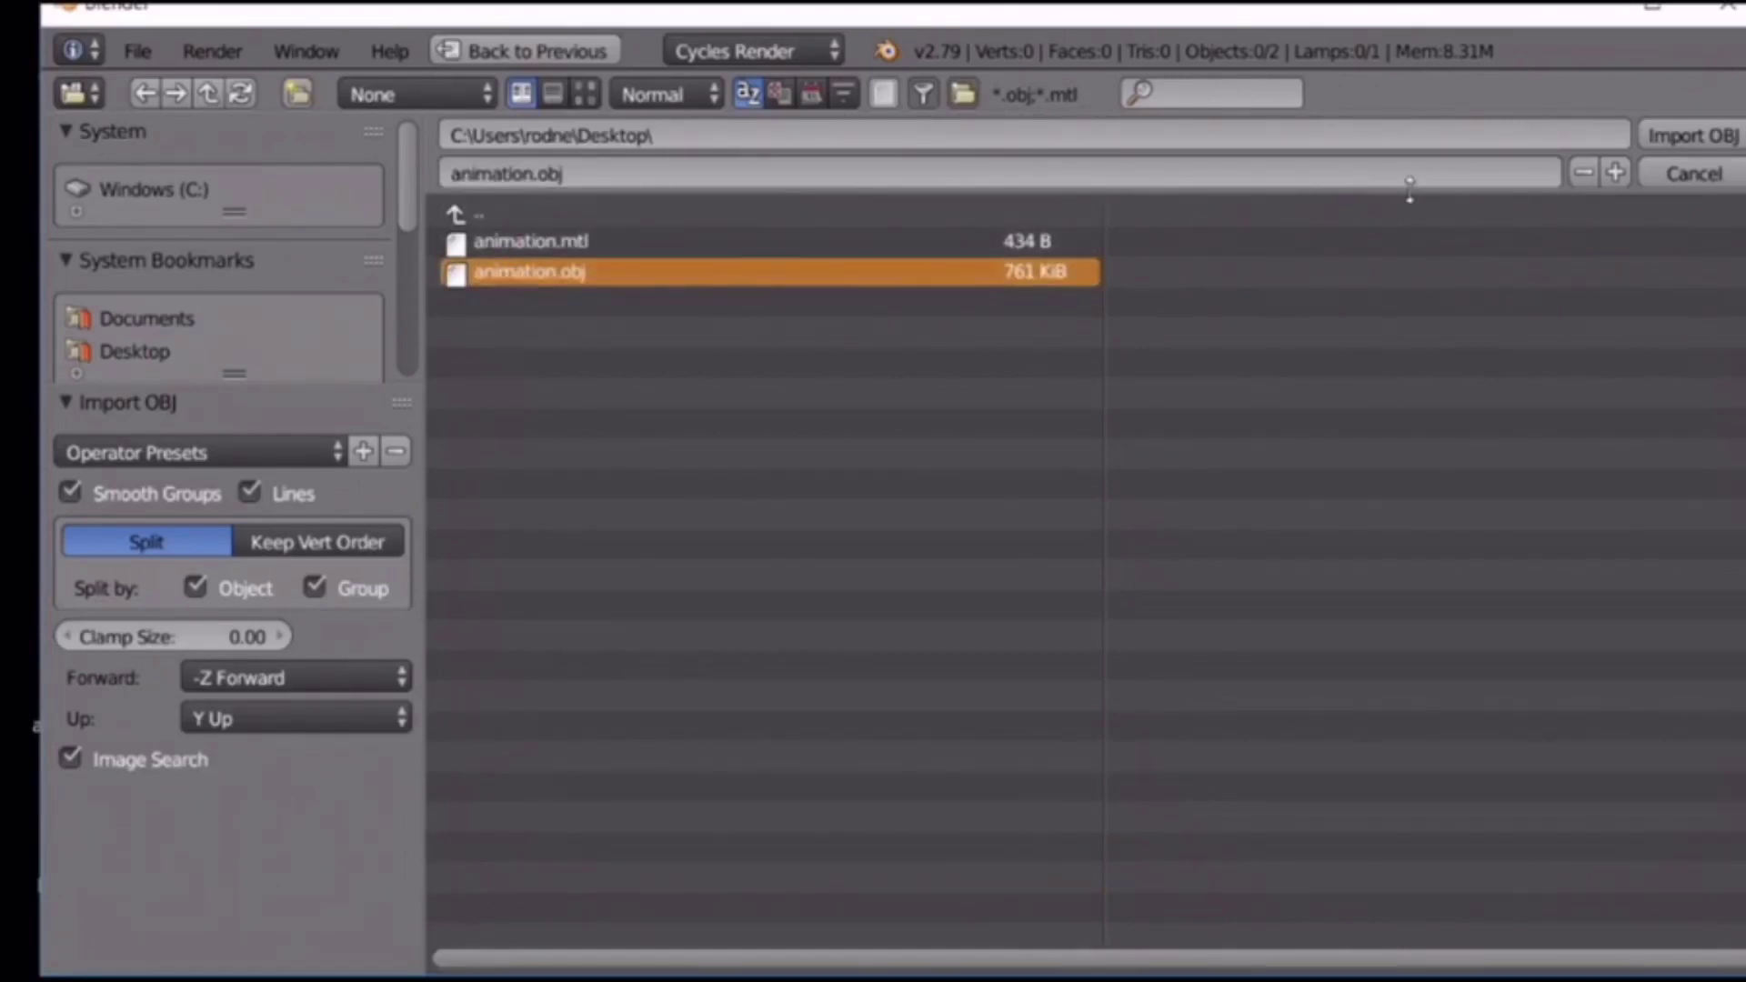
pyautogui.click(1672, 141)
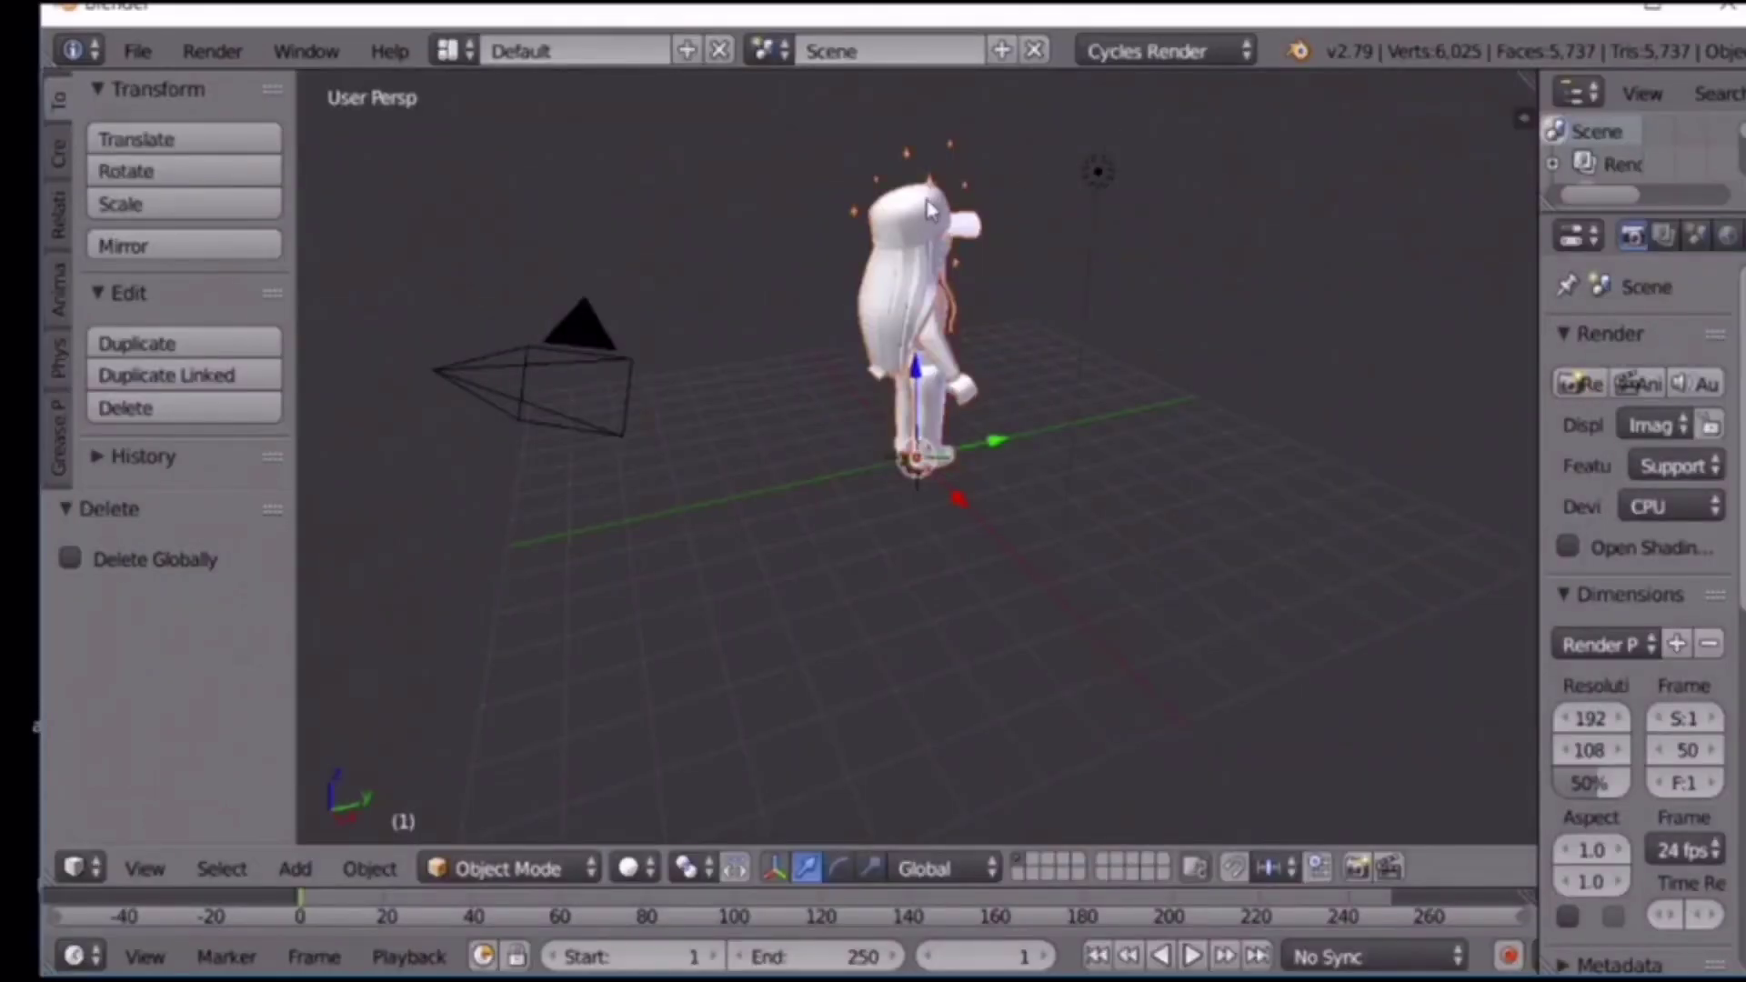
# - Delete the stray pieces floating around the avatar's head
pyautogui.click(924, 182)
pyautogui.rightClick(908, 160)
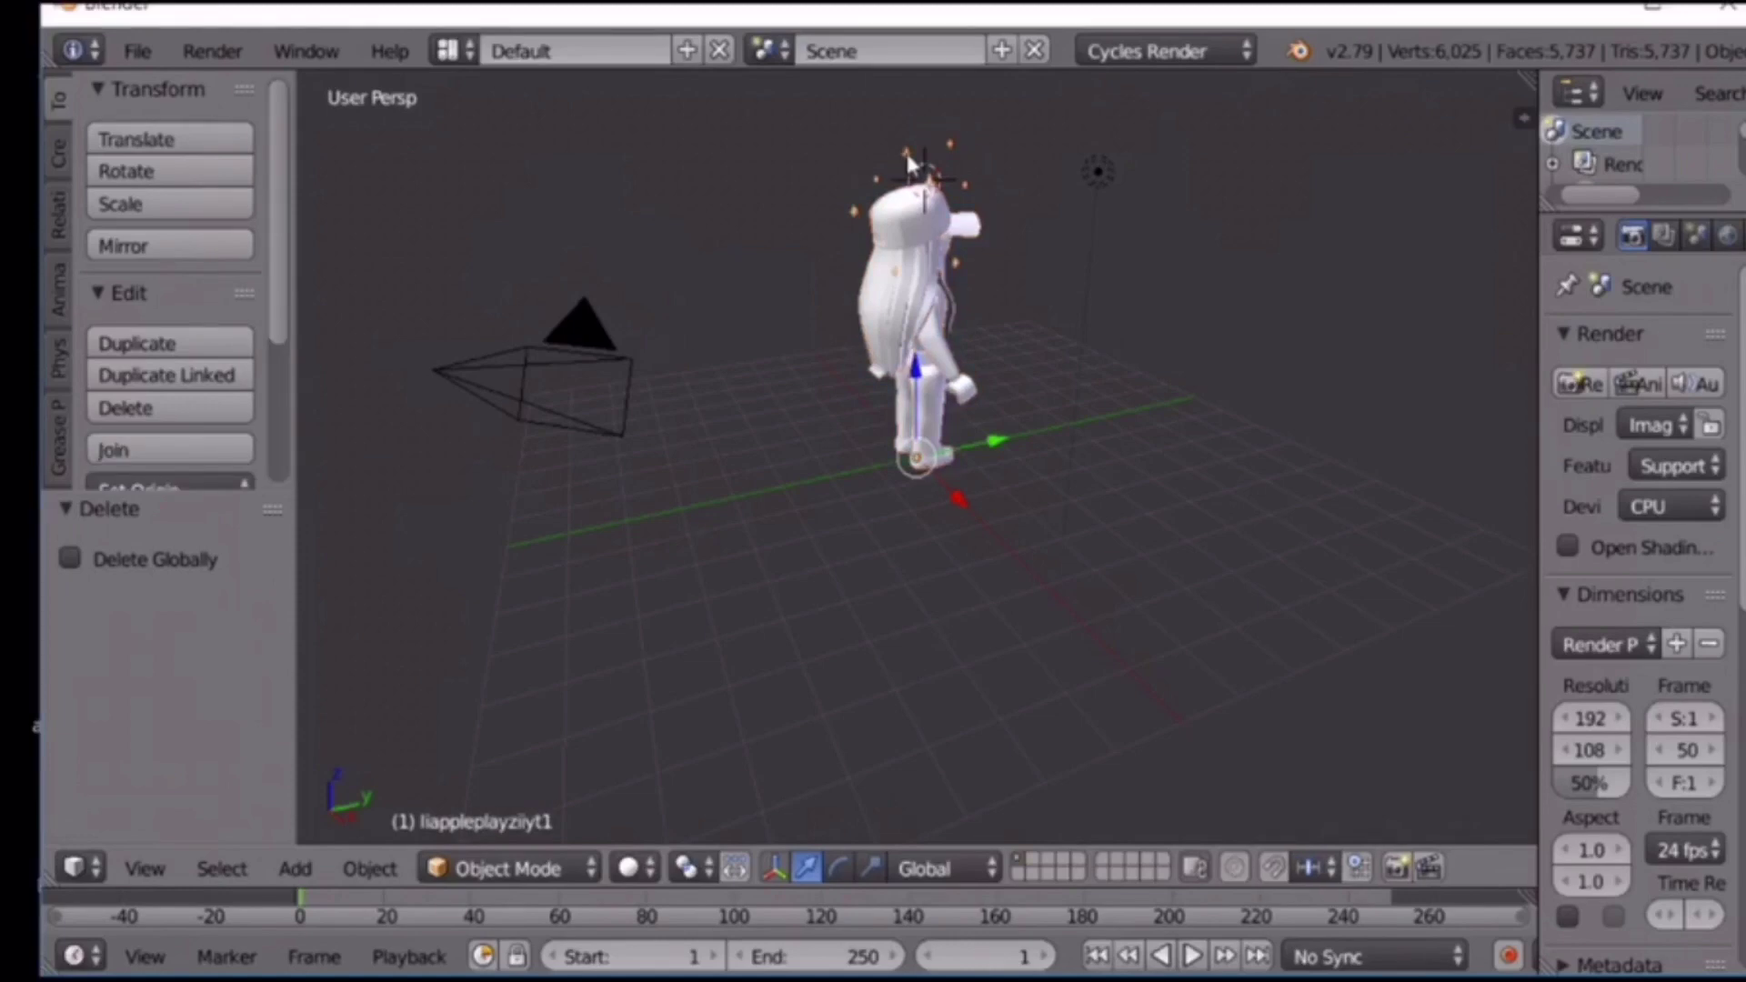
pyautogui.click(182, 411)
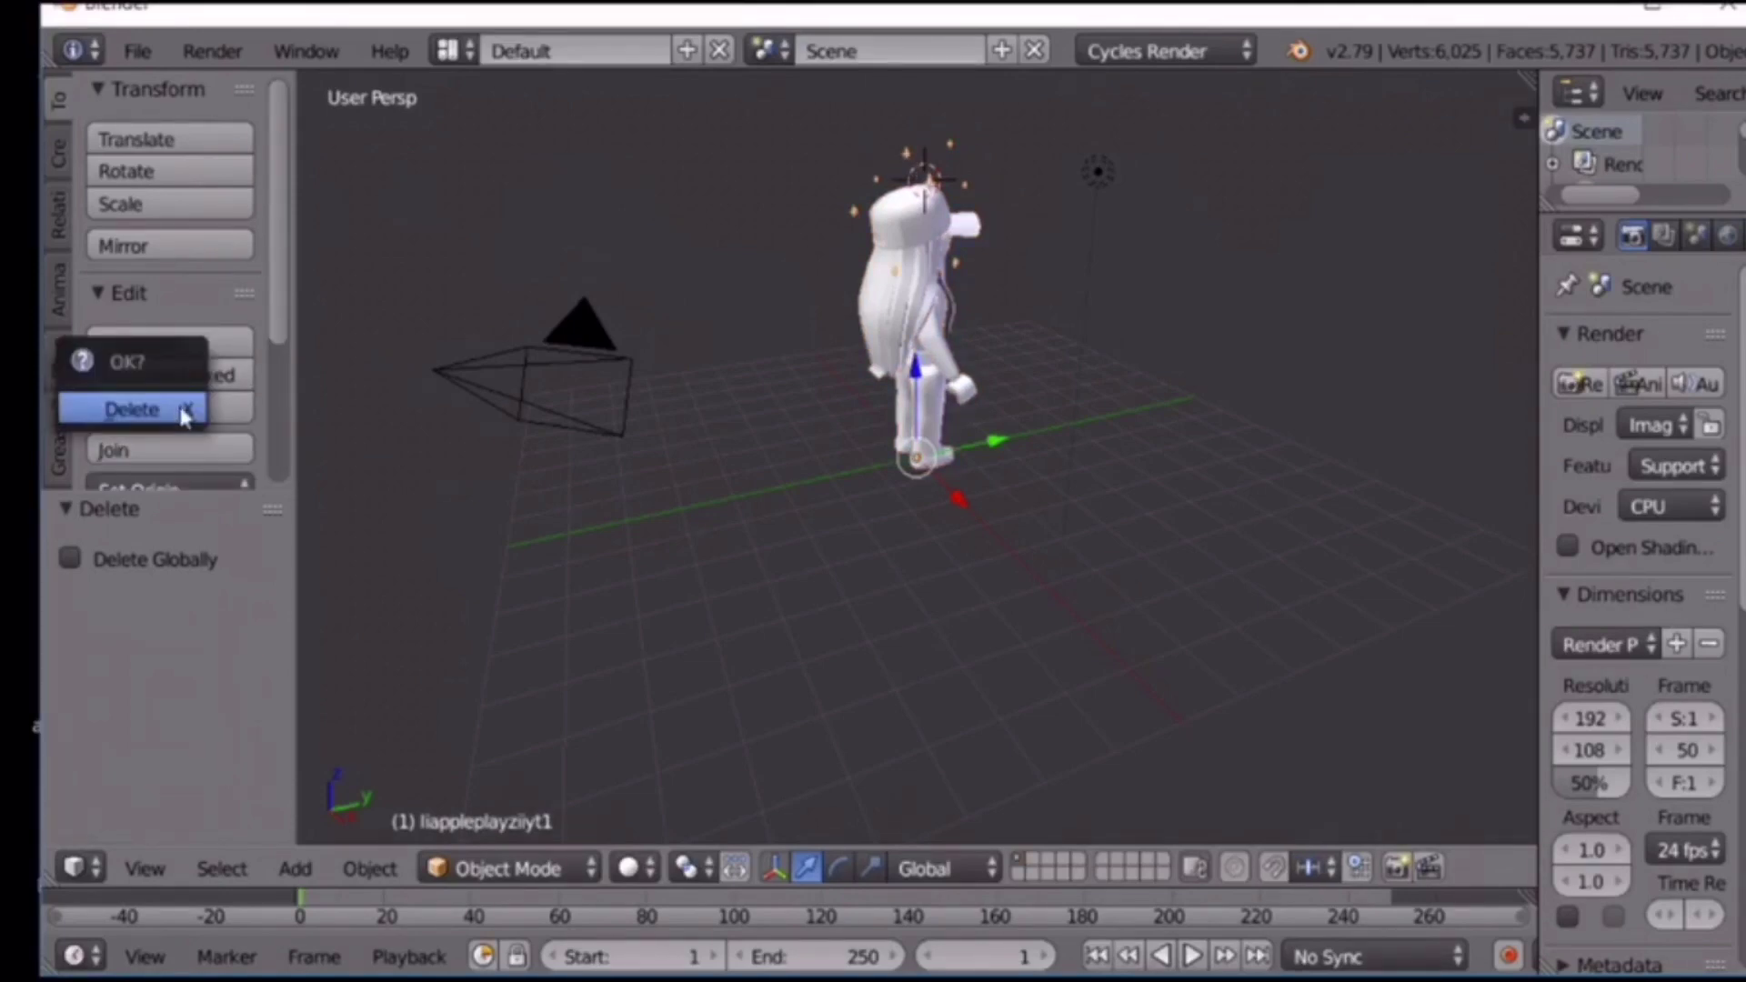
pyautogui.click(182, 411)
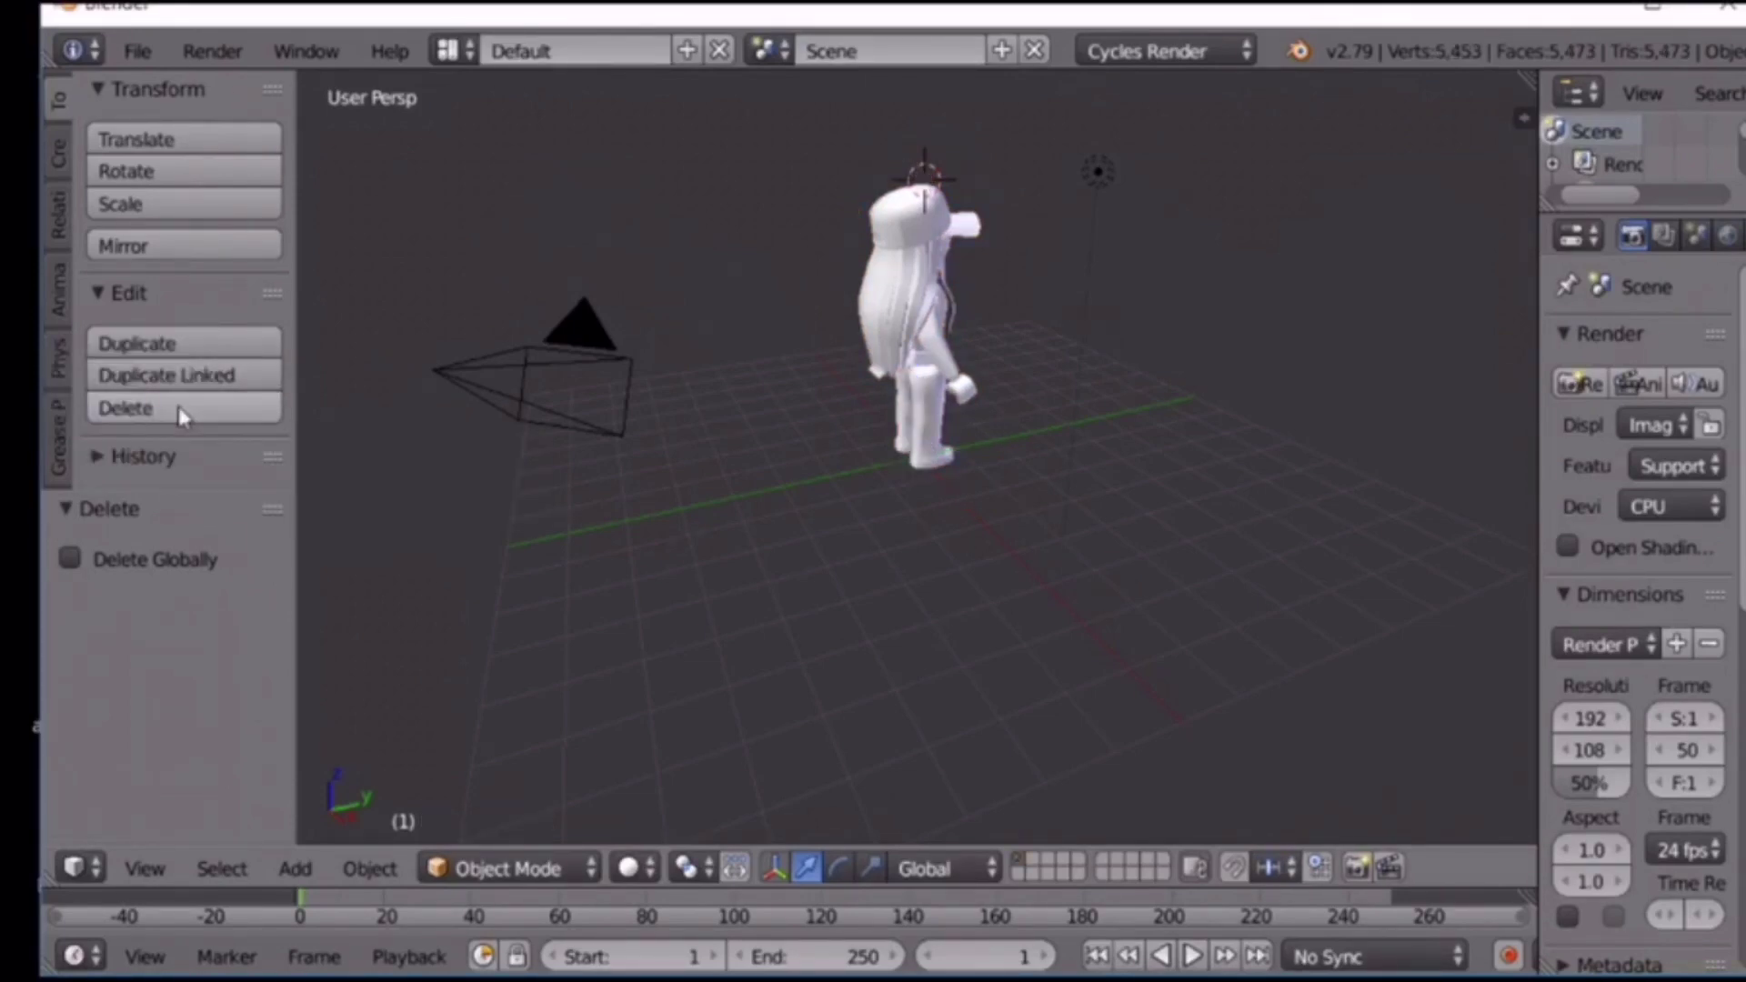
# - Use walk navigation to face the avatar from the front
pyautogui.click(477, 387)
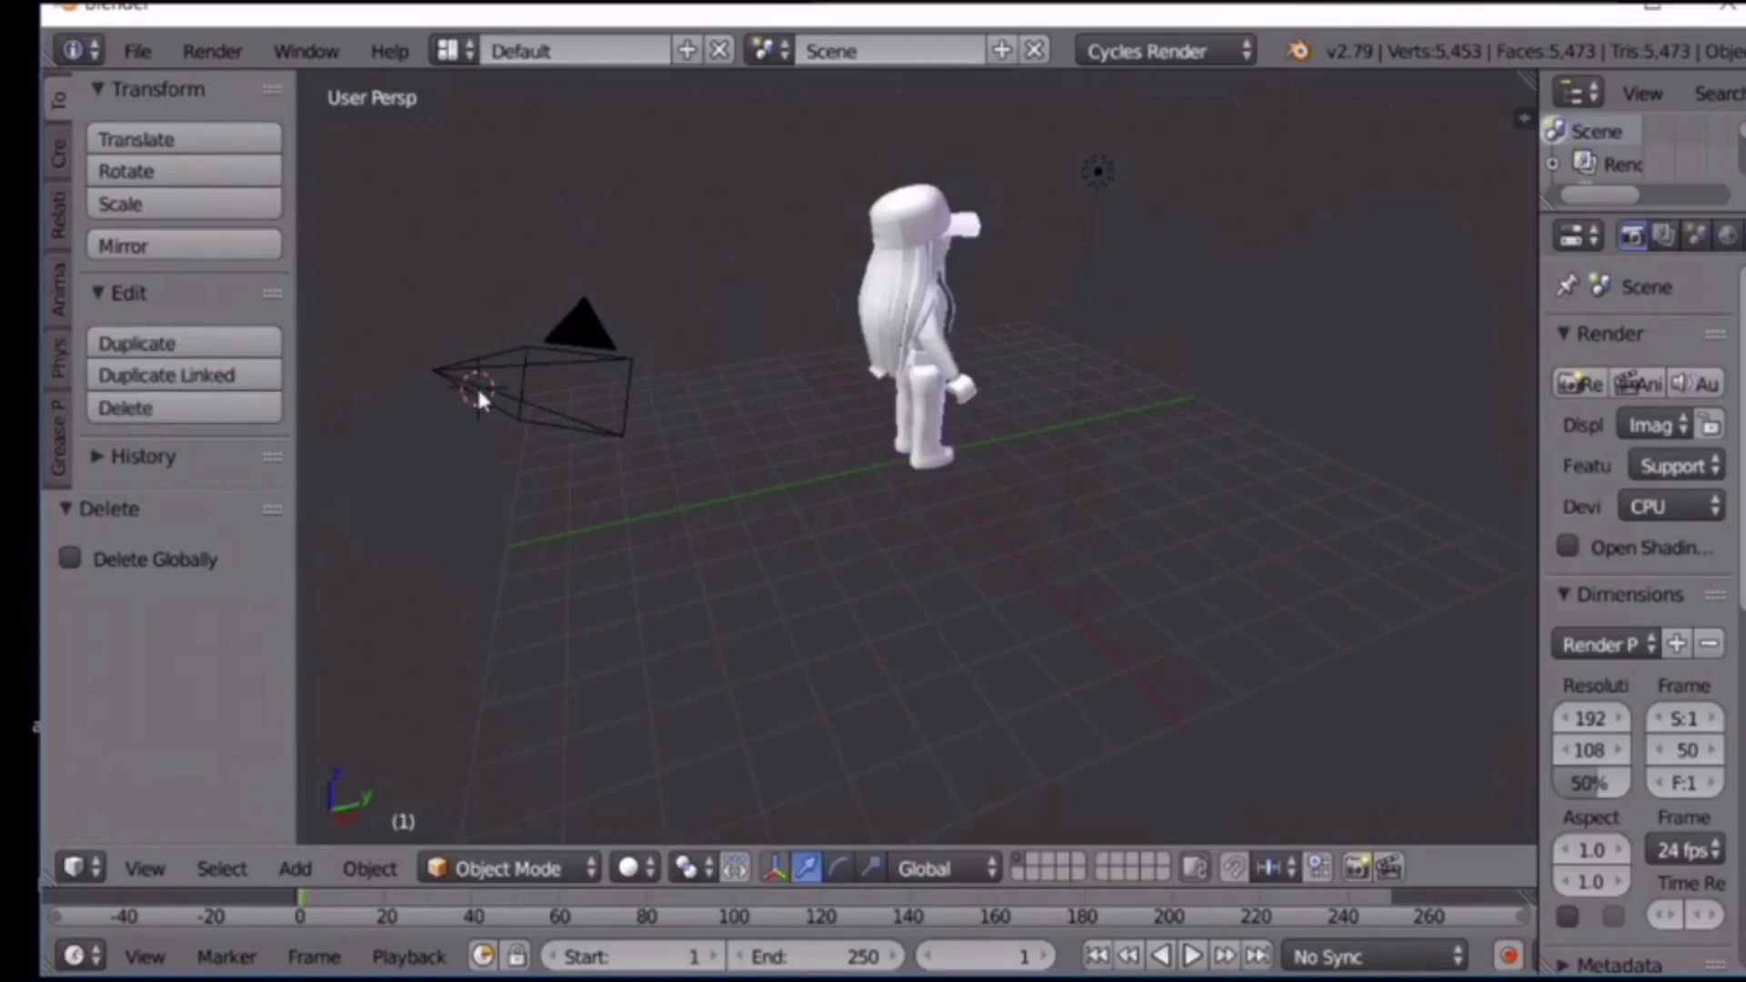
pyautogui.hotkey('shift', 'f')
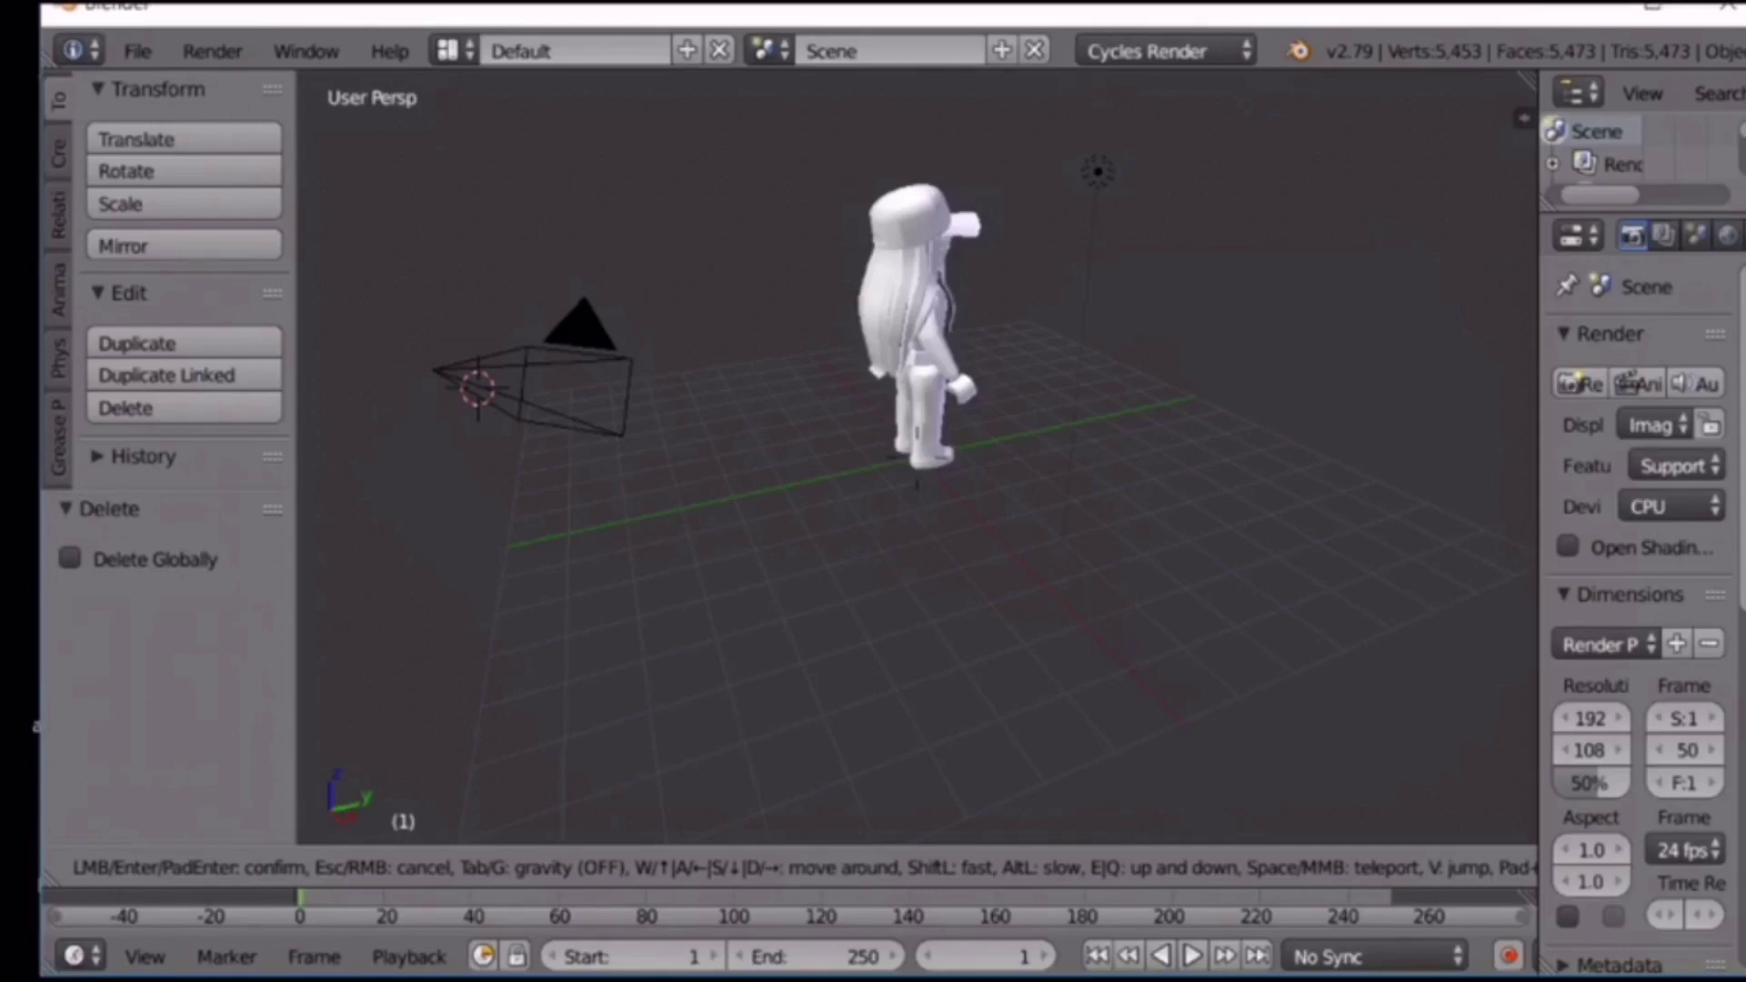
pyautogui.click(919, 468)
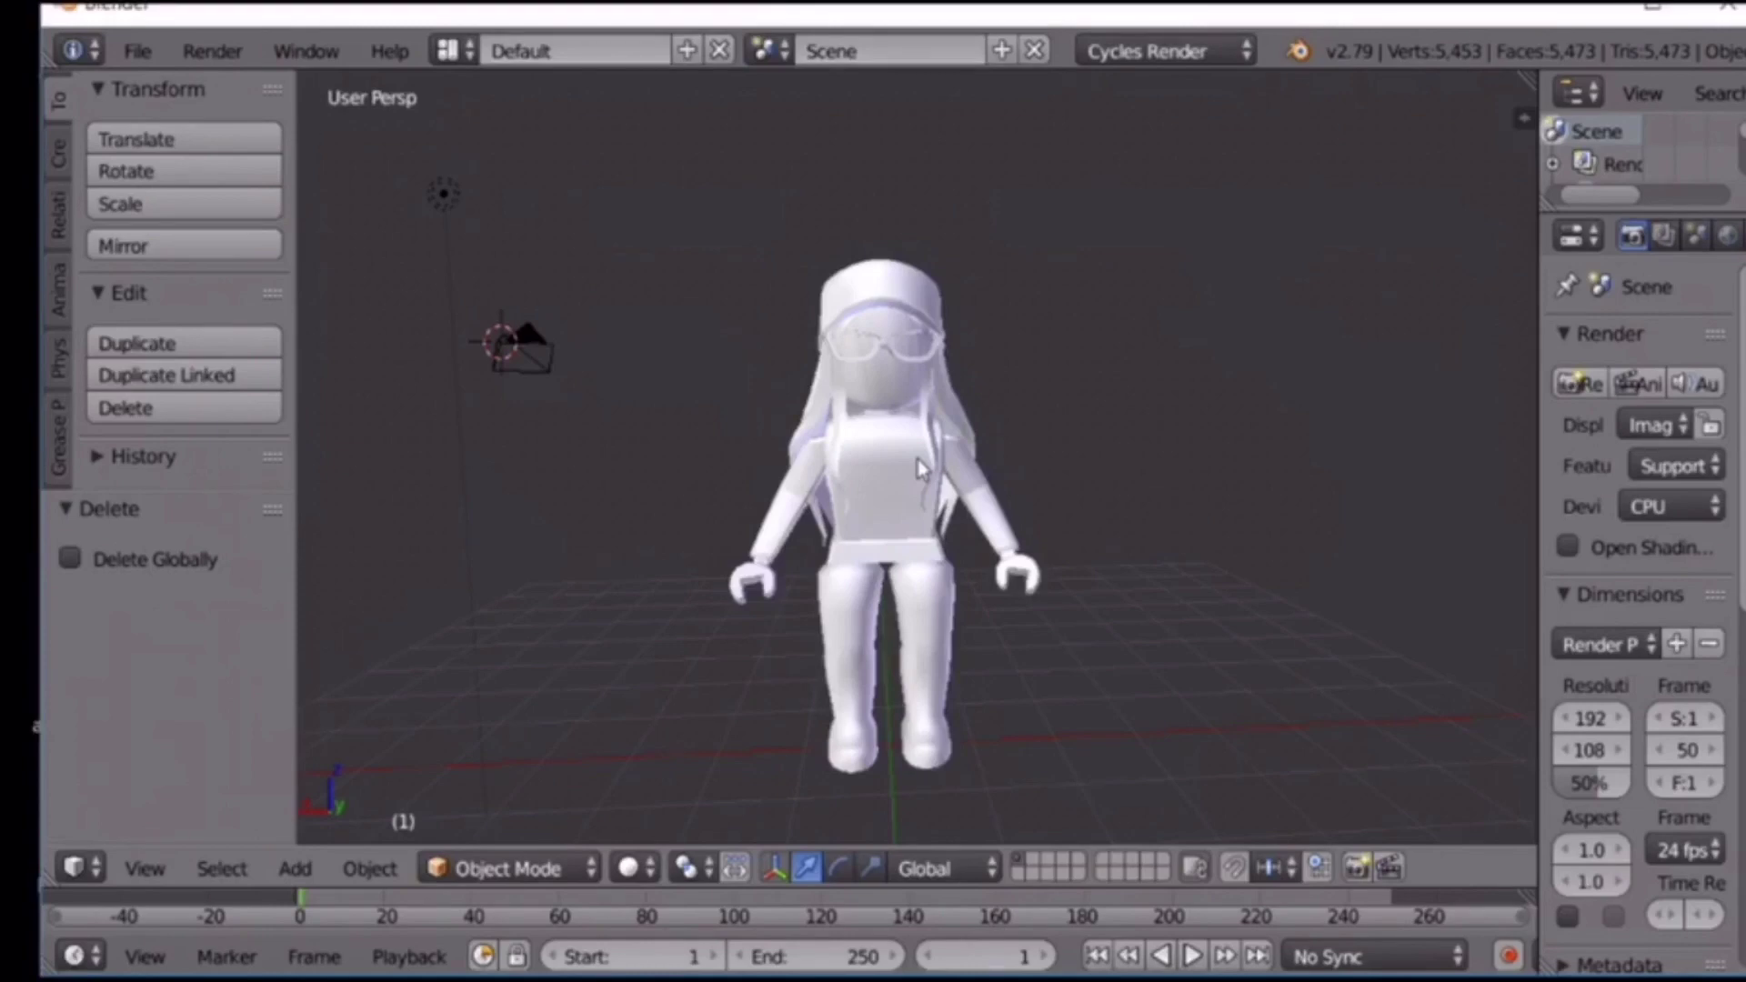
# - Switch the viewport shading to Material to reveal the avatar's shirt, jeans, cap and glasses
pyautogui.click(635, 877)
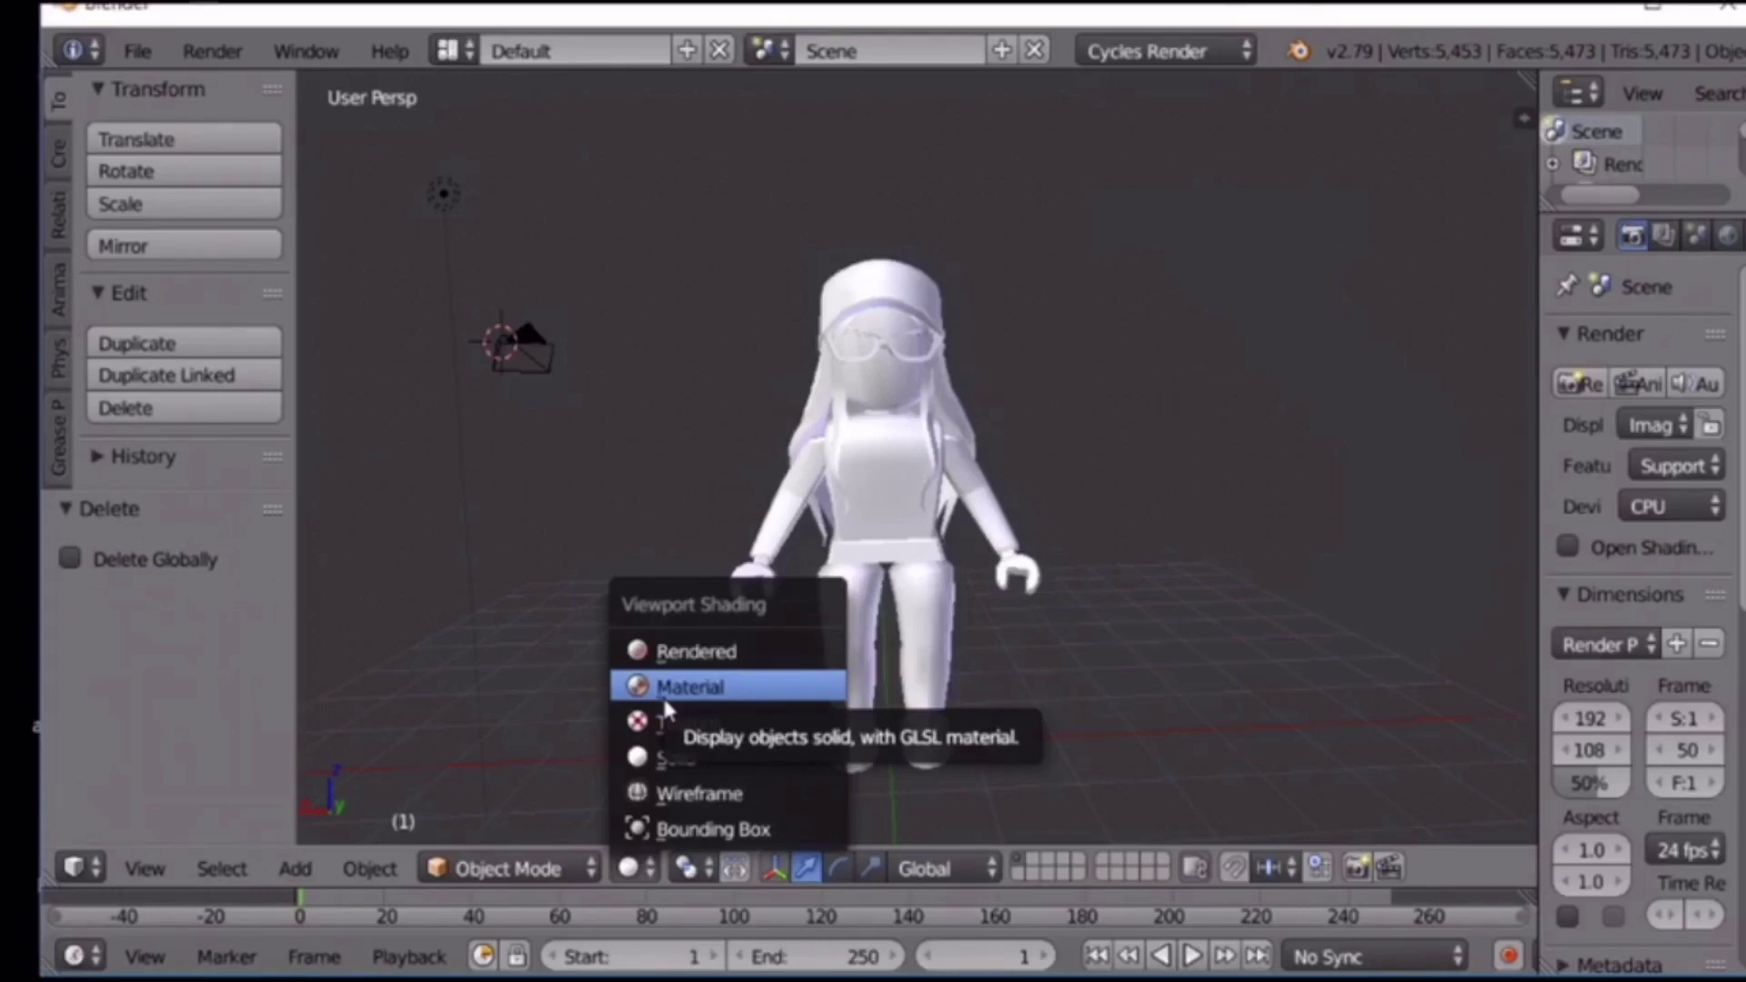
pyautogui.click(666, 698)
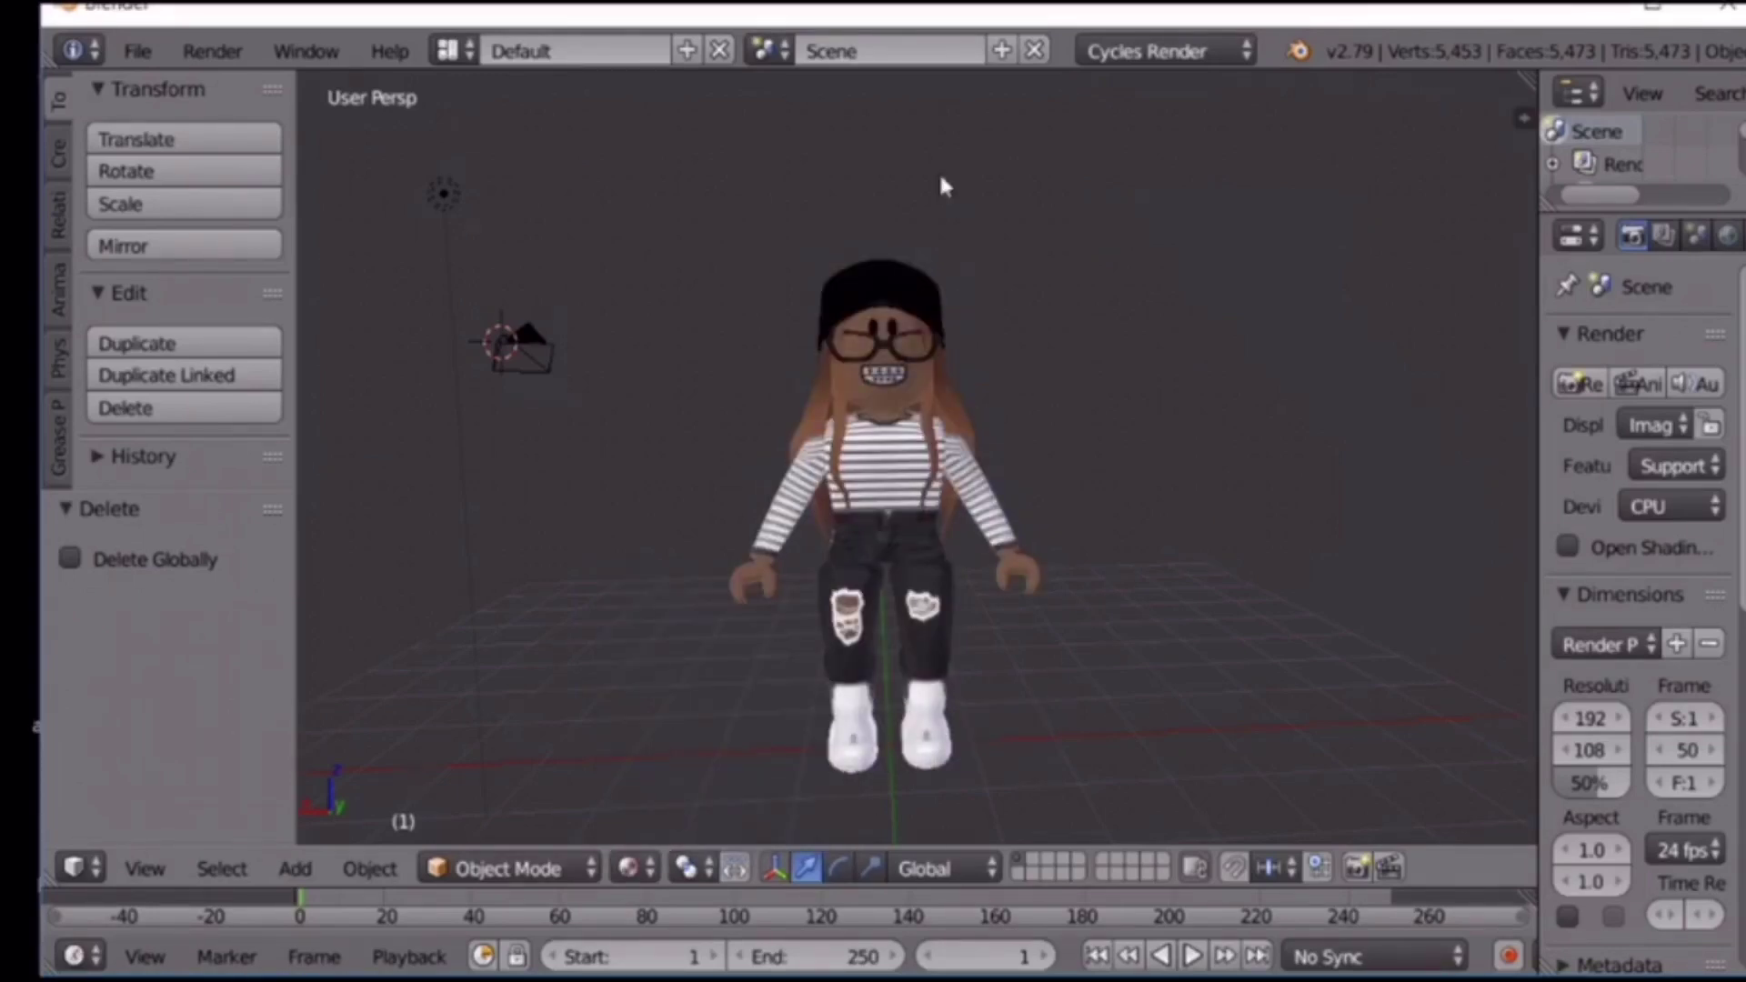
pyautogui.rightClick(836, 641)
# - Shift the left and right leg pieces sideways along the X axis
pyautogui.press('g')
pyautogui.press('x')
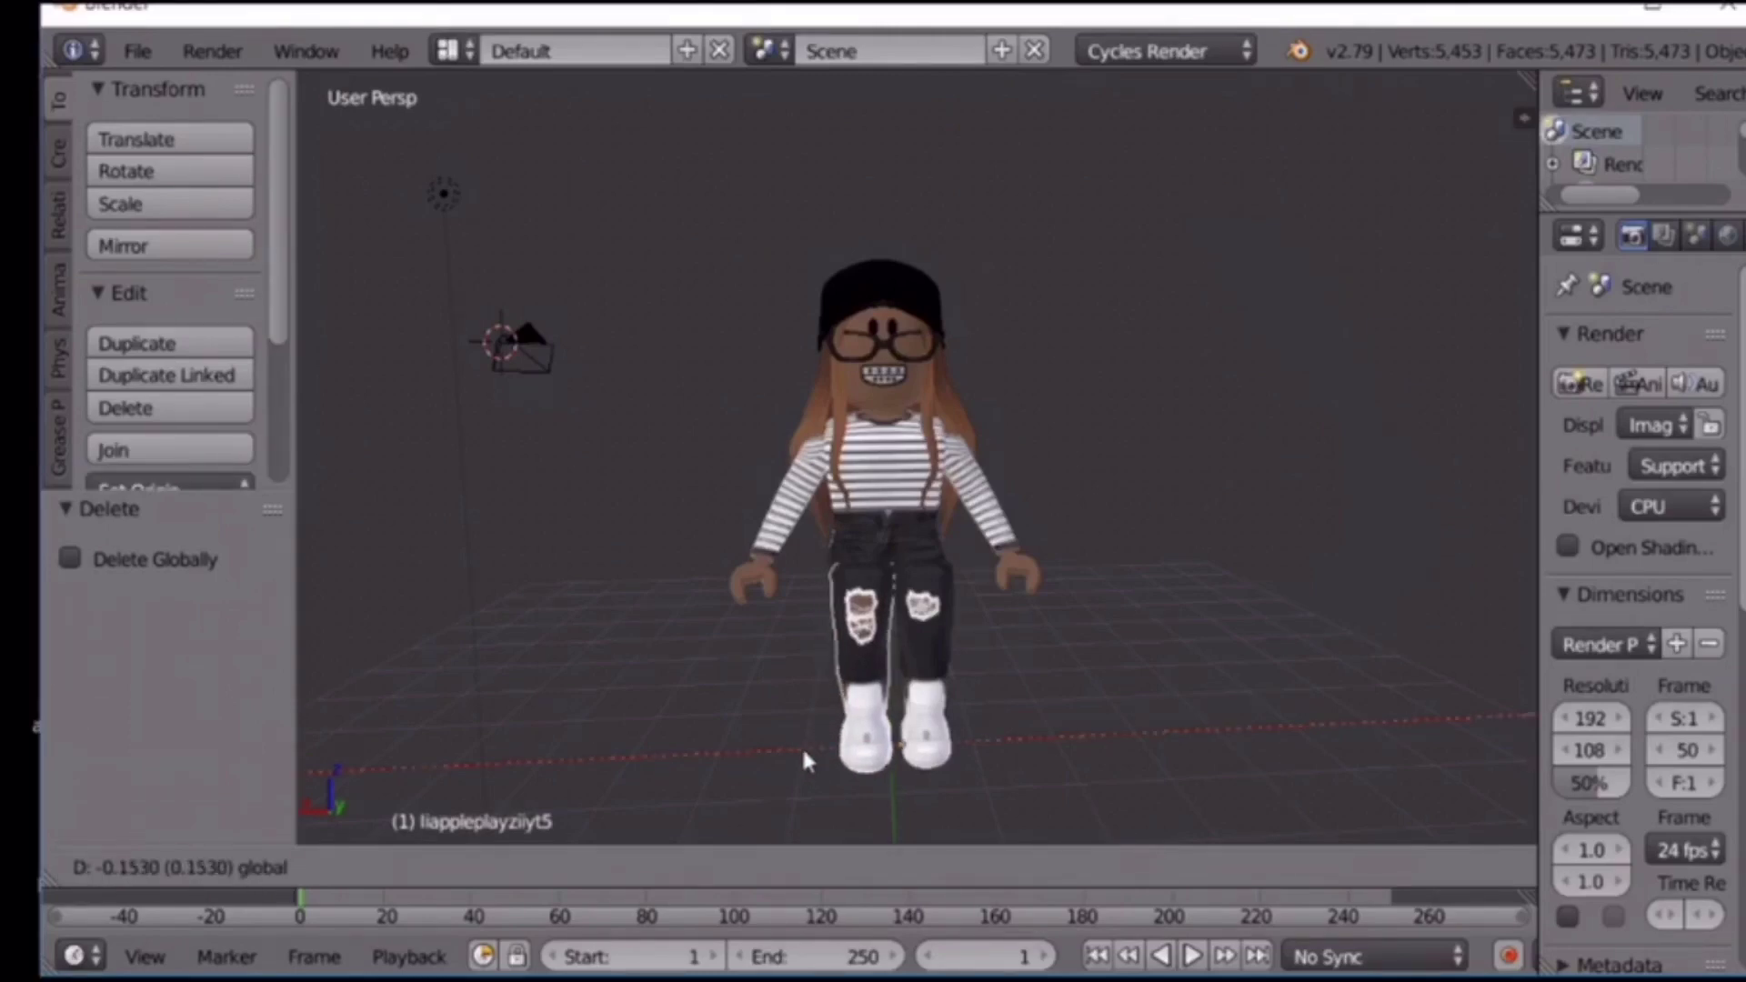
pyautogui.click(802, 758)
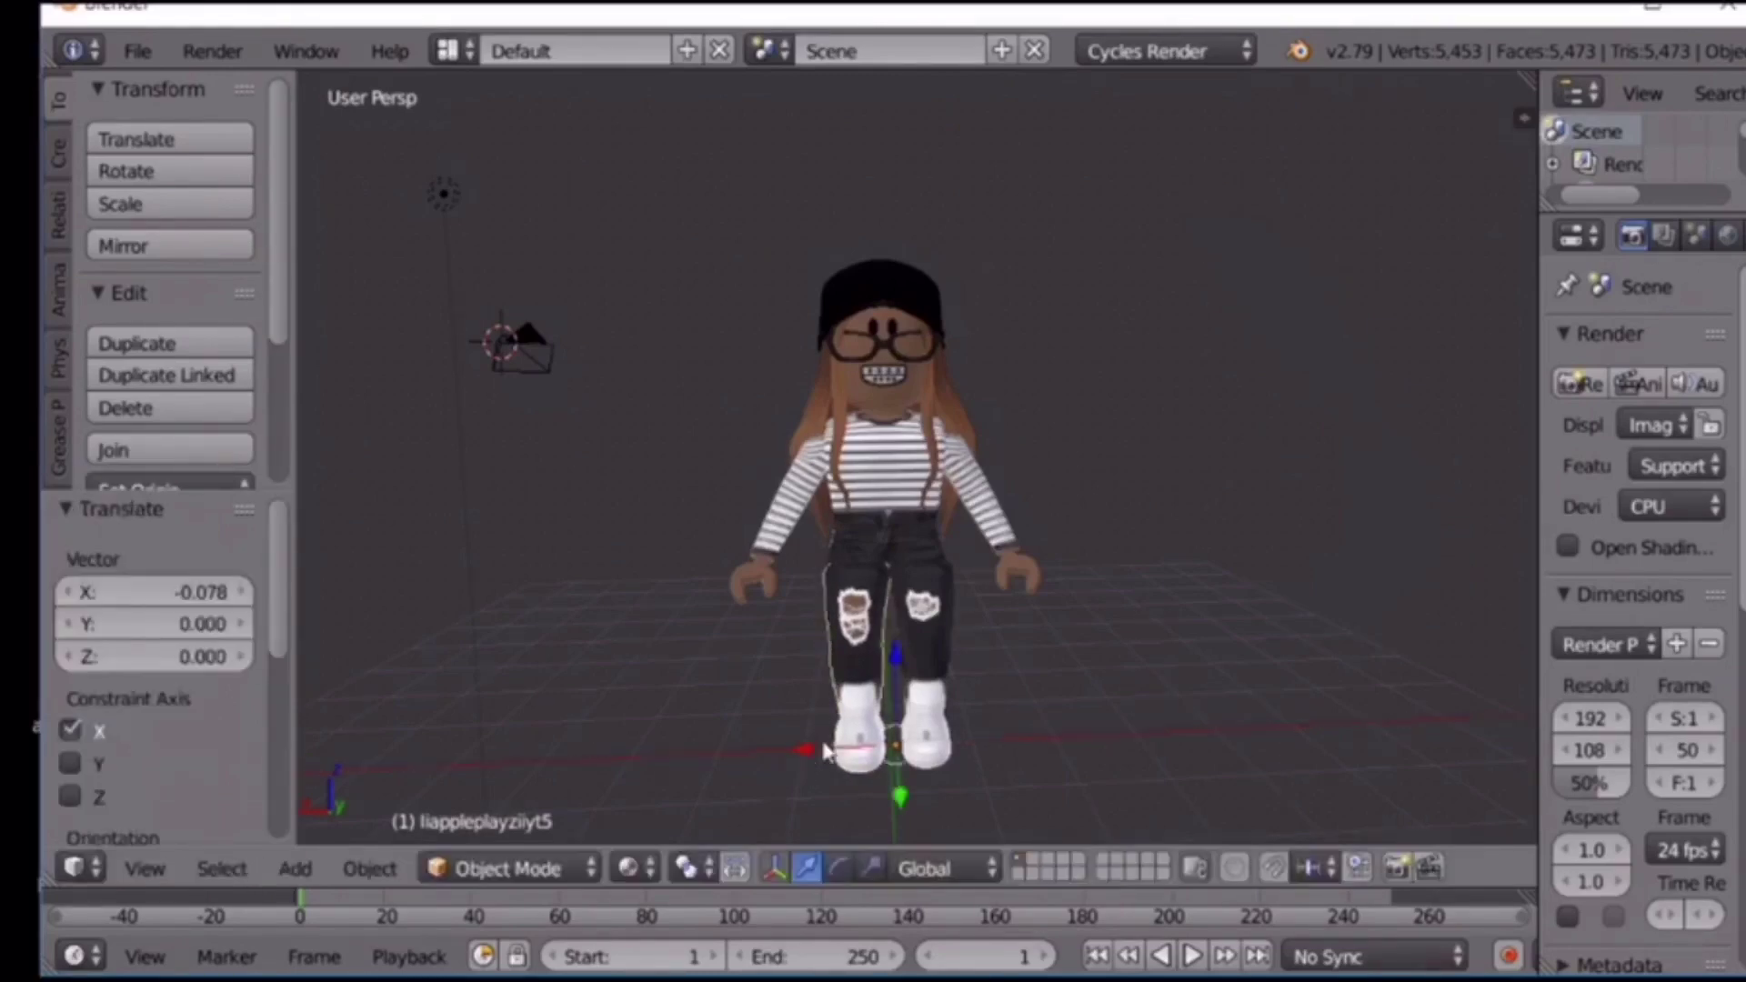
pyautogui.rightClick(916, 702)
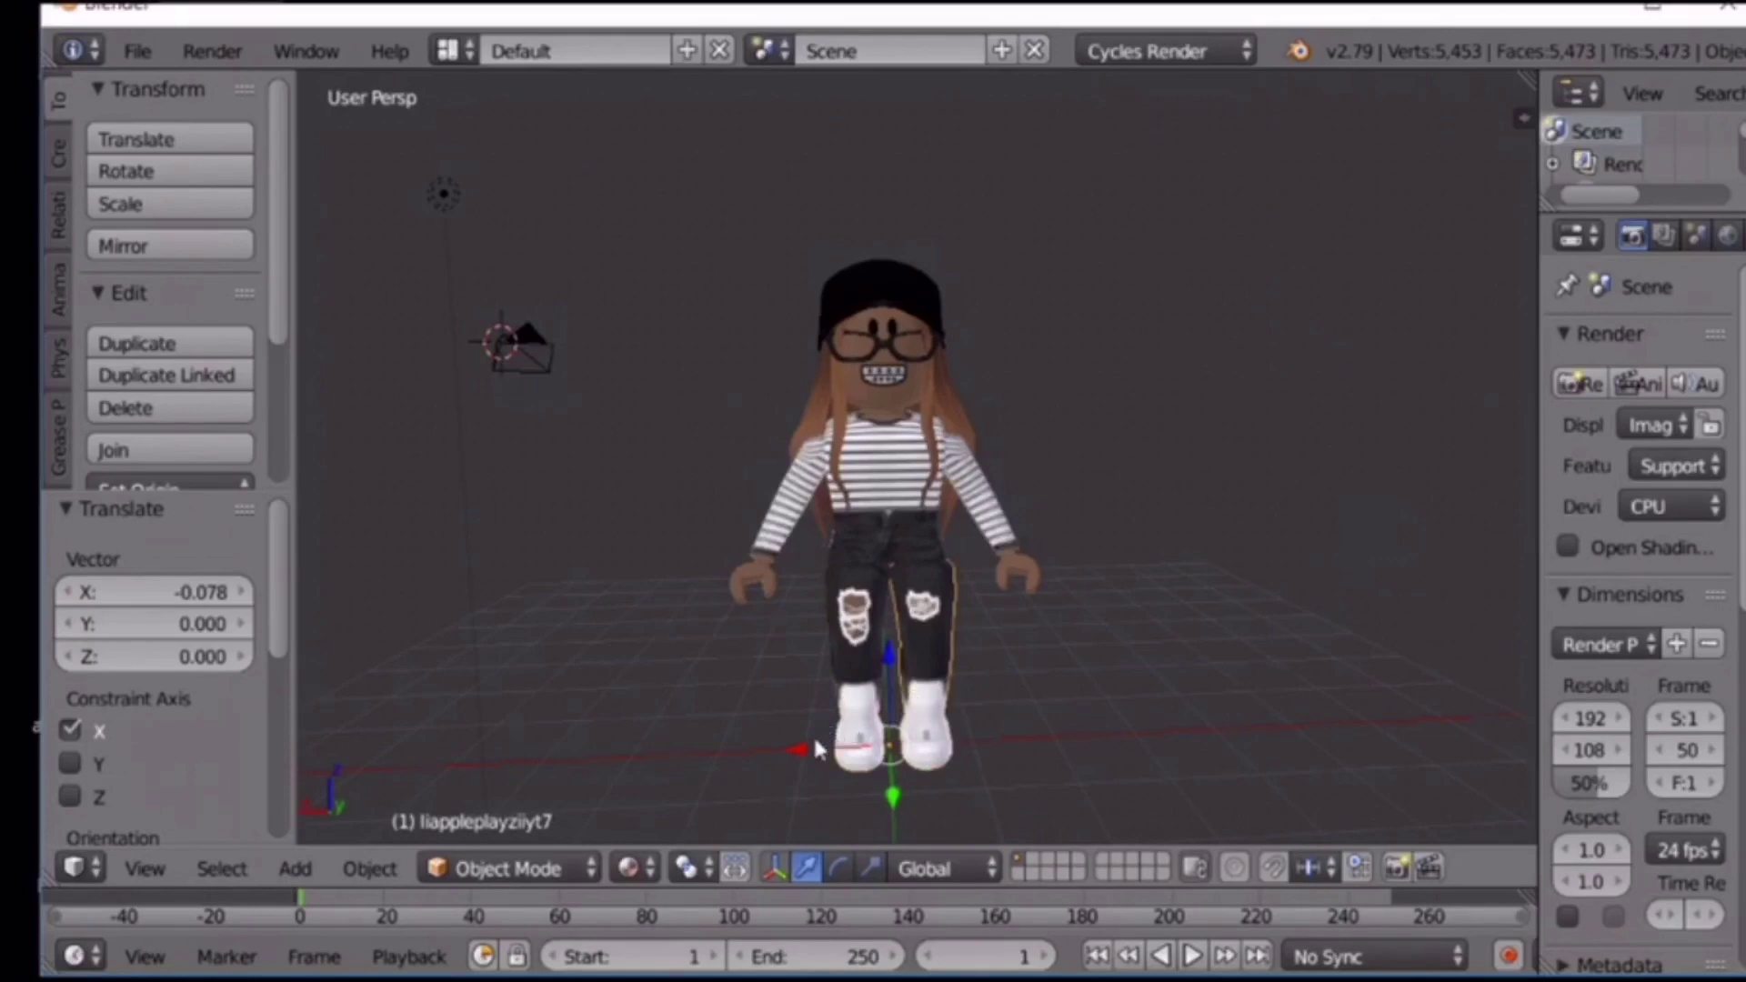
pyautogui.press('g')
pyautogui.press('x')
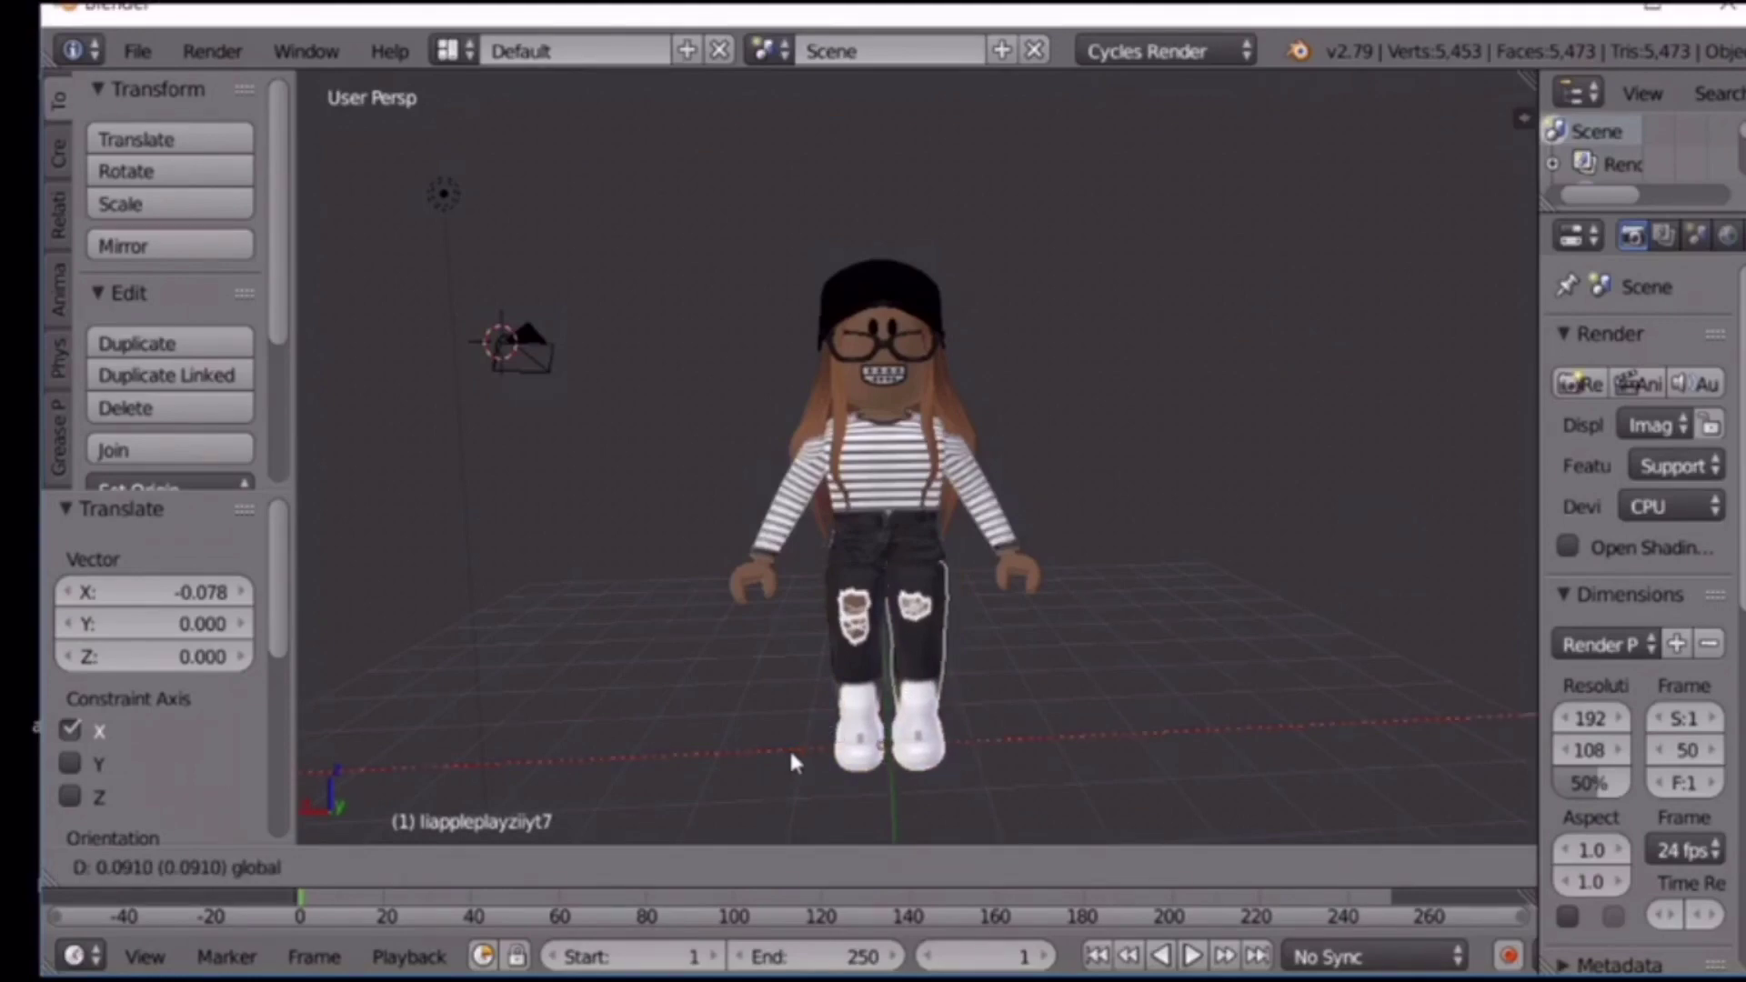
pyautogui.click(791, 762)
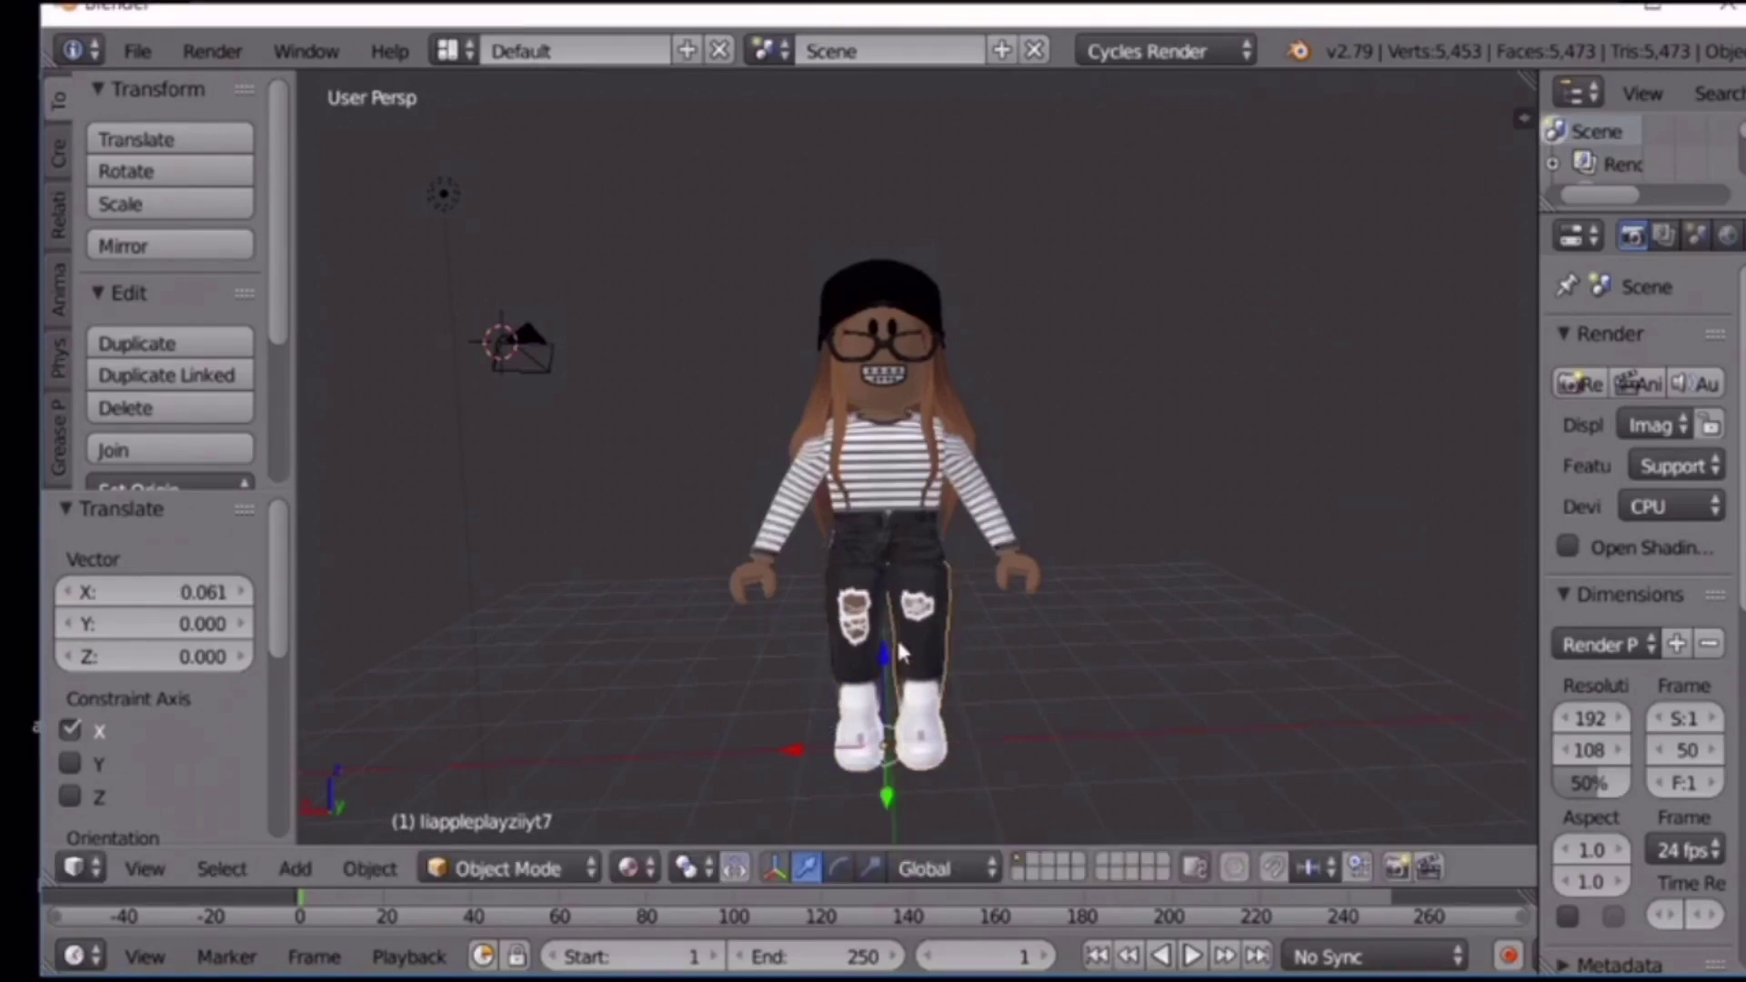
# - Raise the right and left leg pieces slightly along Z, about 0.062
pyautogui.press('g')
pyautogui.press('z')
pyautogui.click(855, 662)
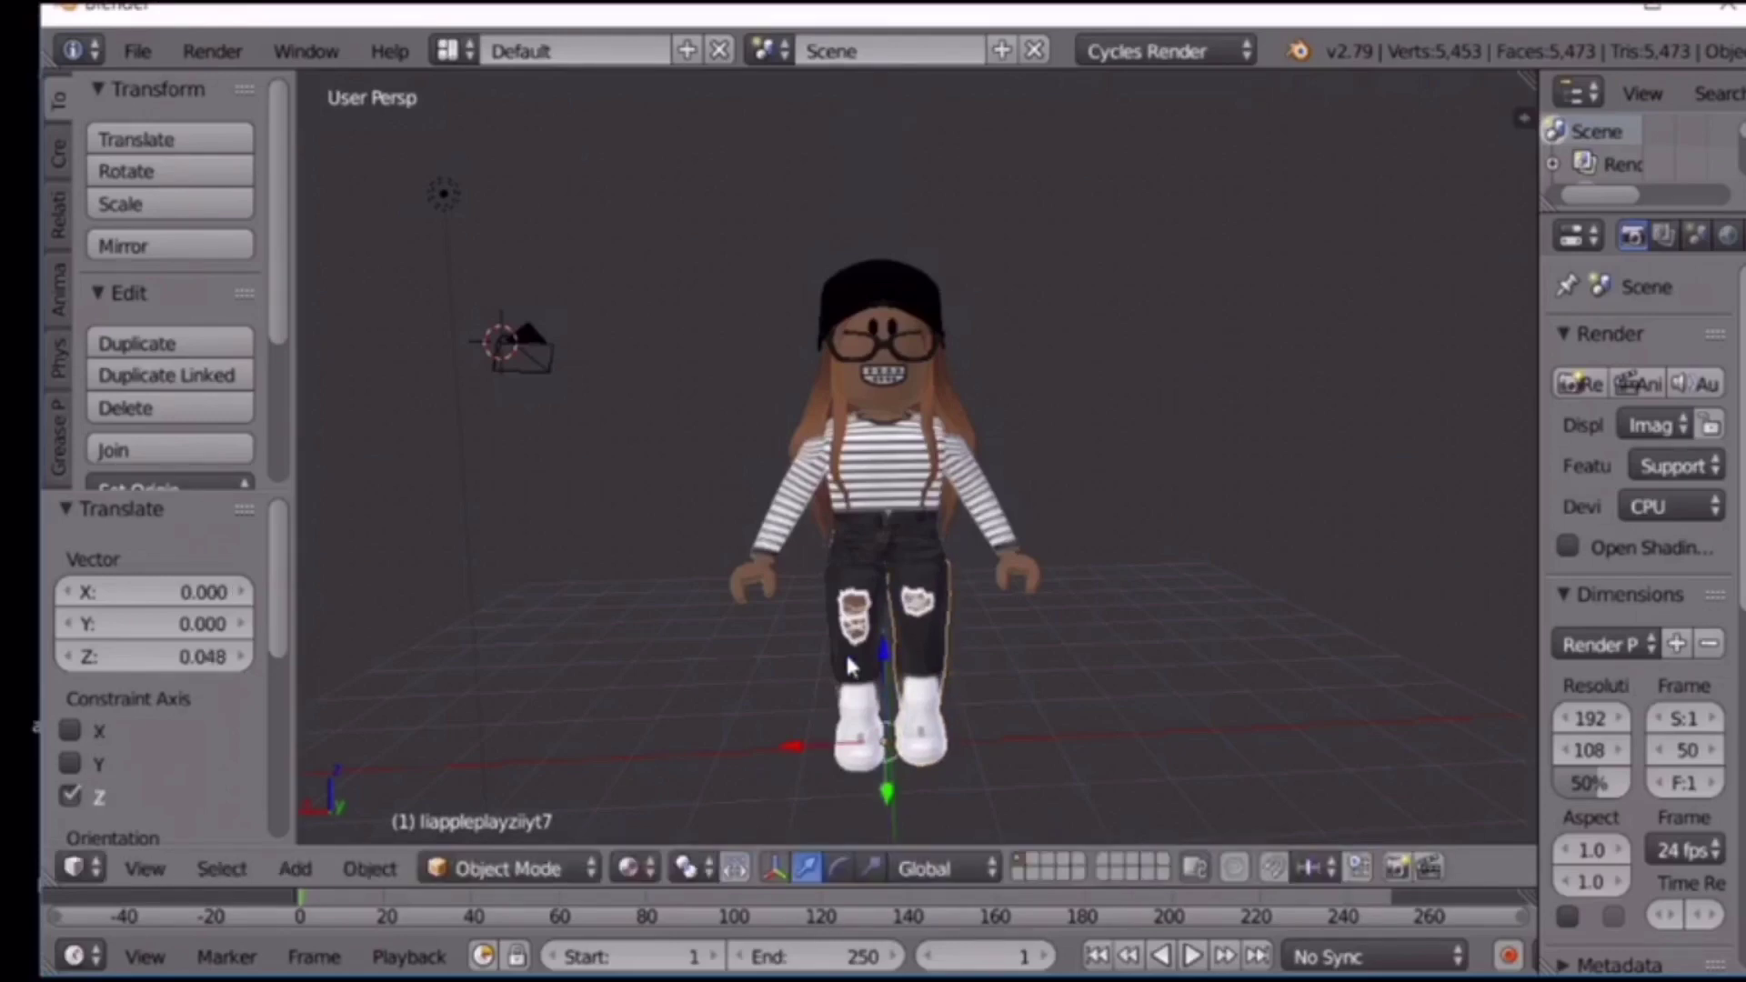
pyautogui.rightClick(848, 667)
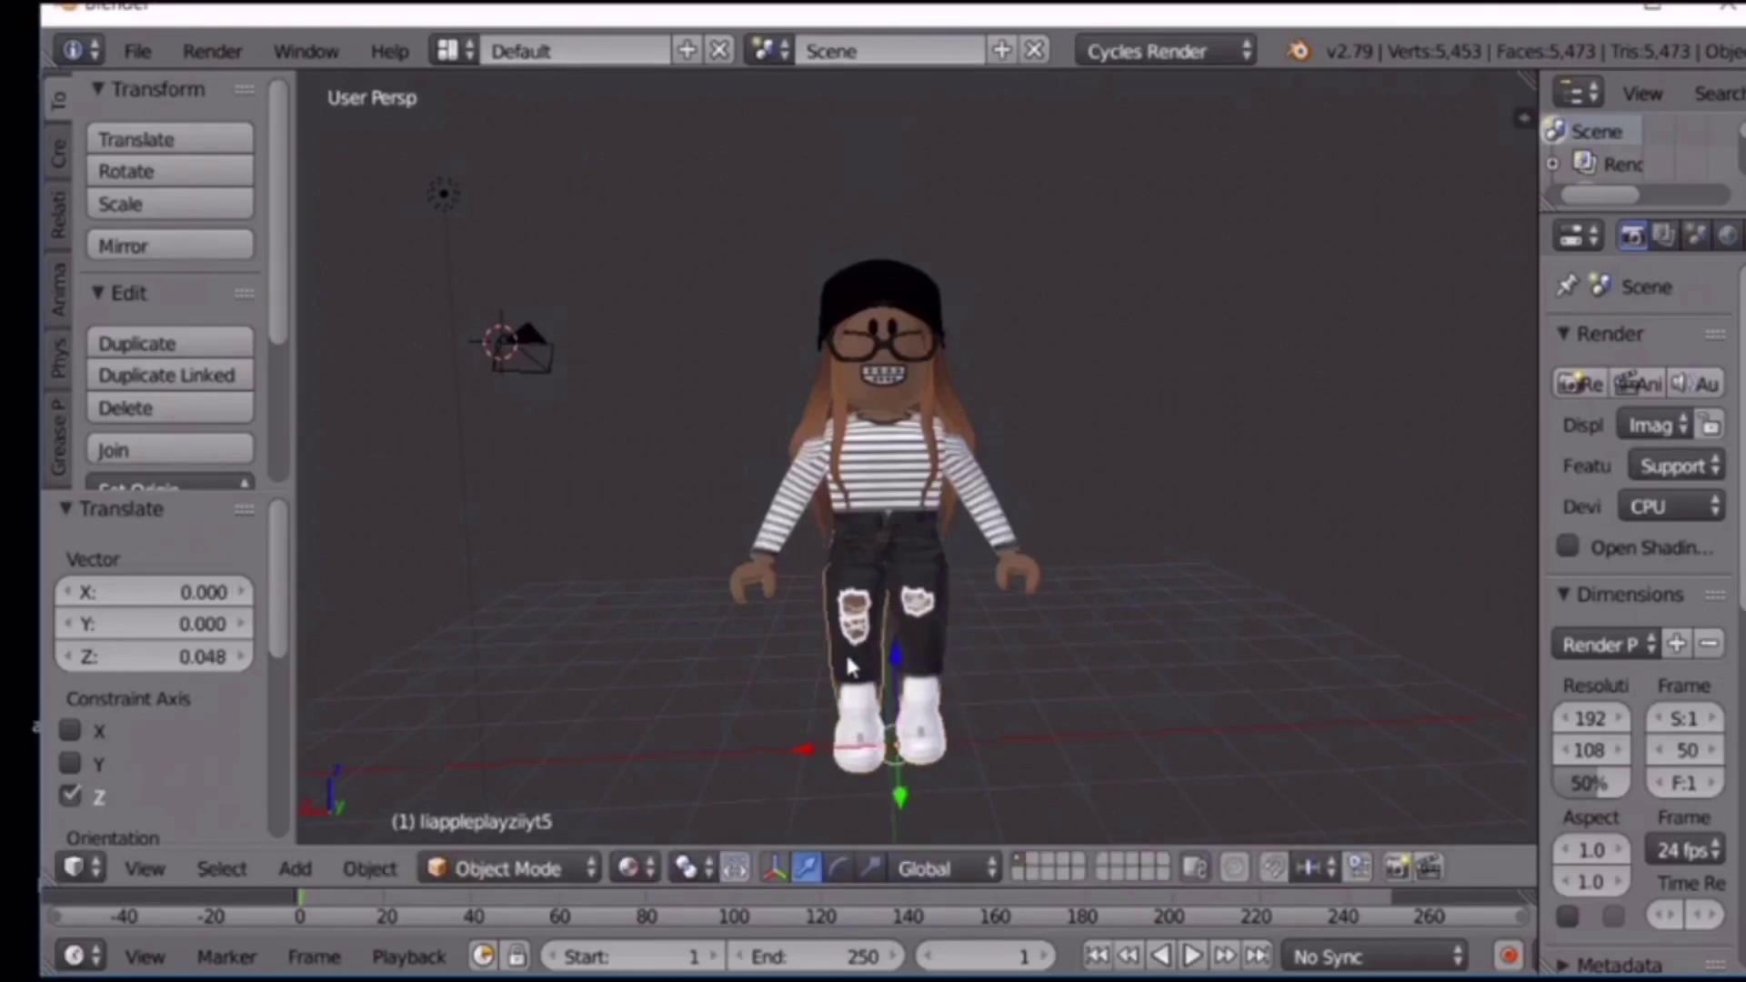
pyautogui.press('g')
pyautogui.press('z')
pyautogui.click(896, 653)
pyautogui.click(1057, 675)
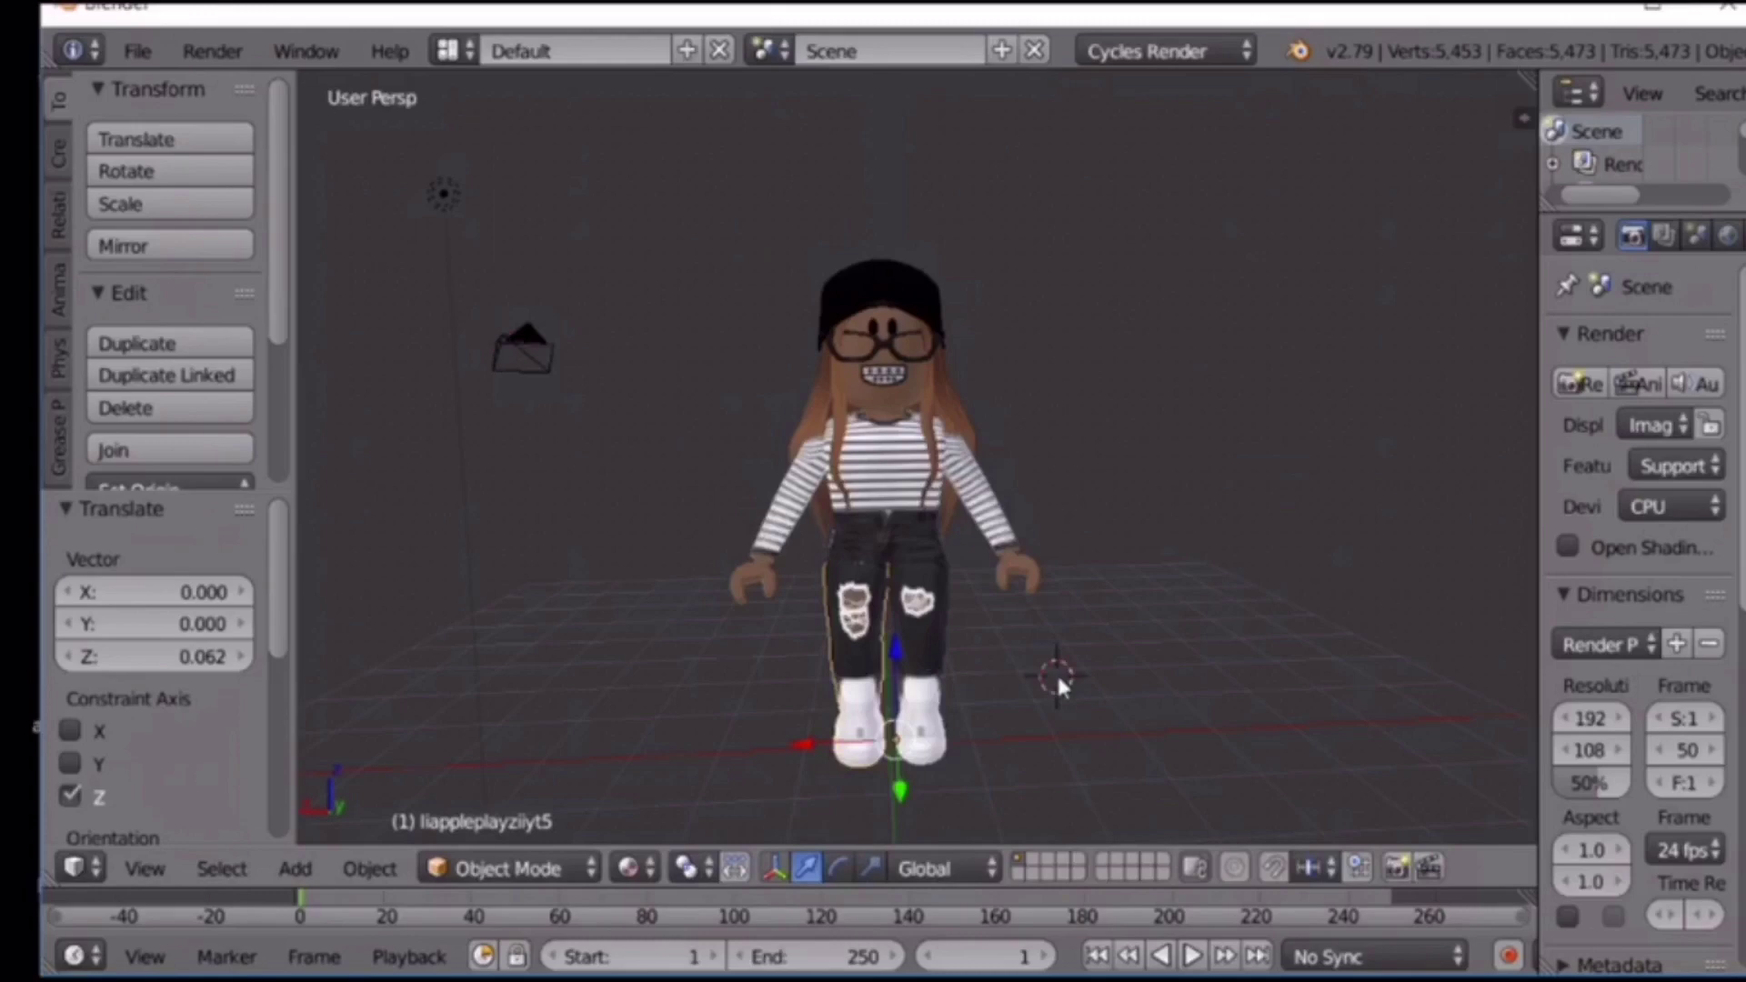